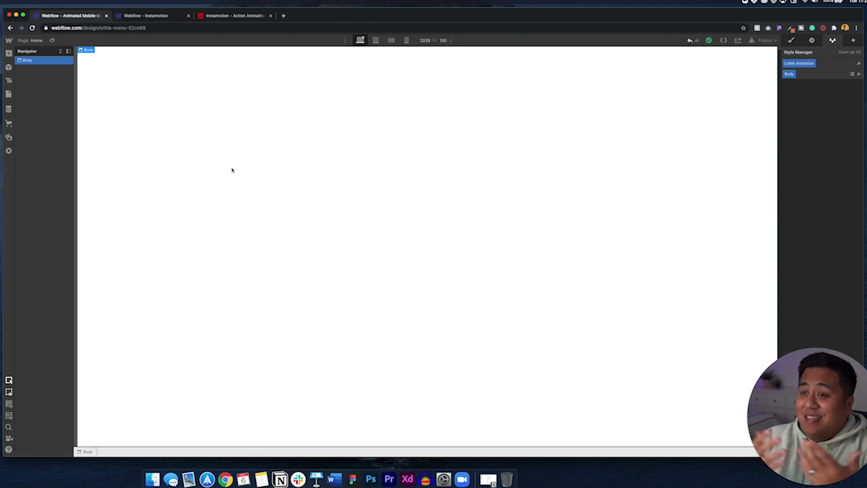
- Add a Section to the empty page and give it the class 'section'
left_click(8, 54)
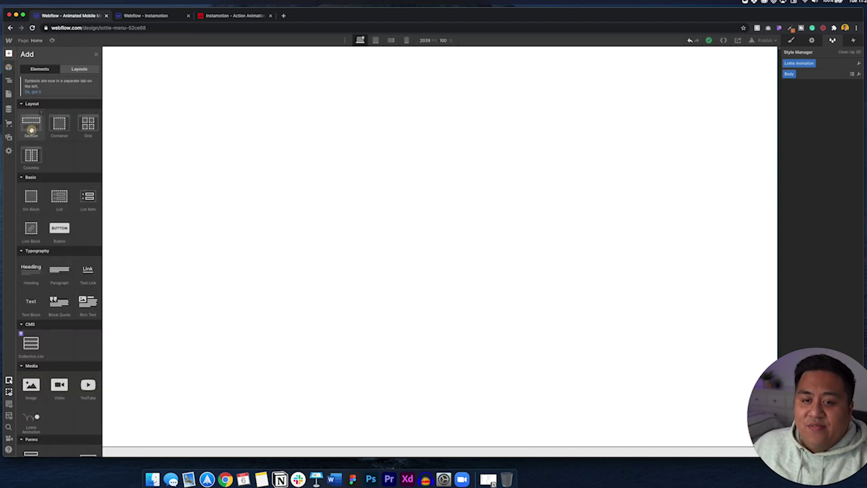
left_click_drag(31, 128, 217, 85)
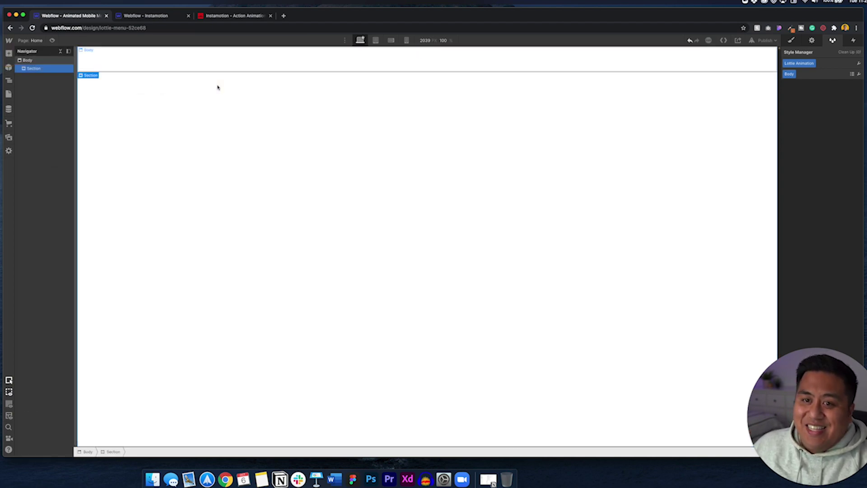
left_click(791, 41)
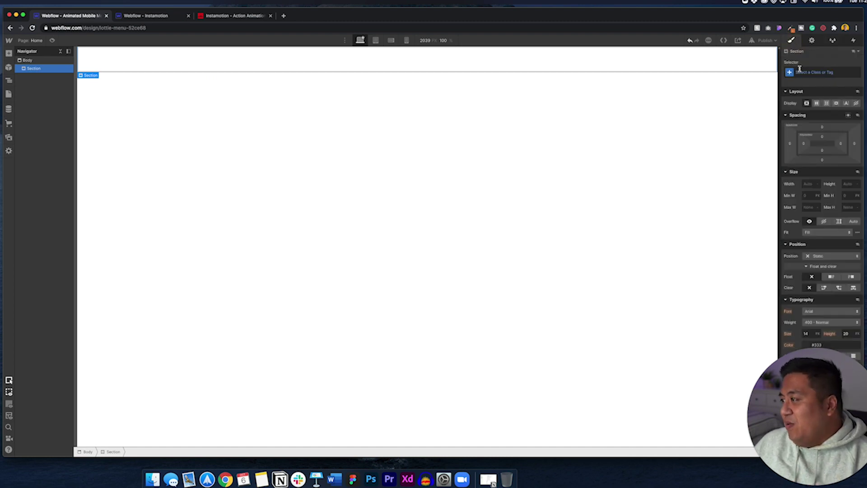
left_click(800, 72)
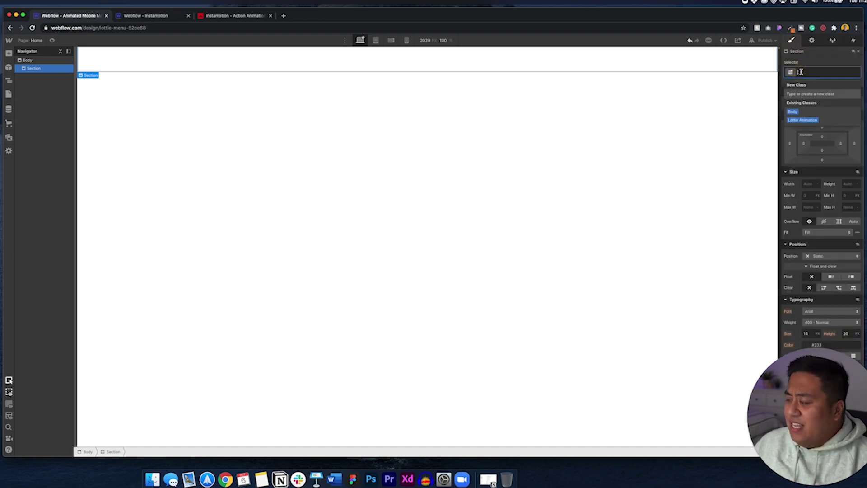
type("section")
key("Return")
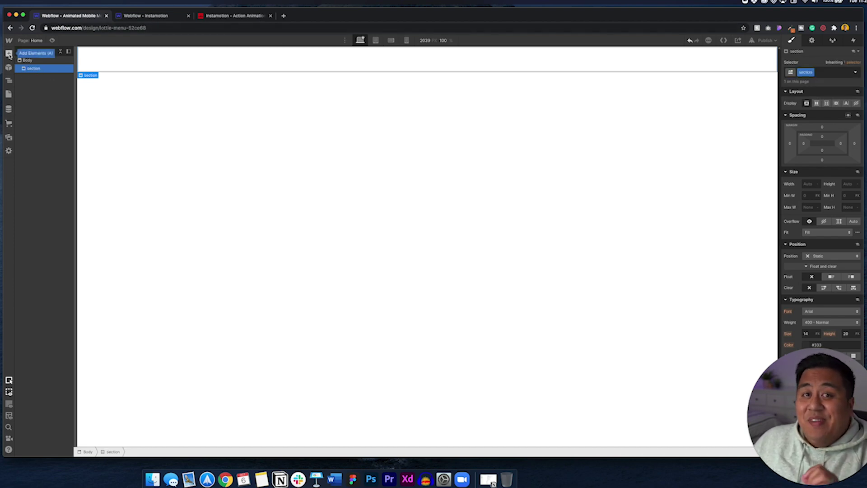
- Place a Div Block inside the section with the class 'loop-text-outer'
left_click(8, 53)
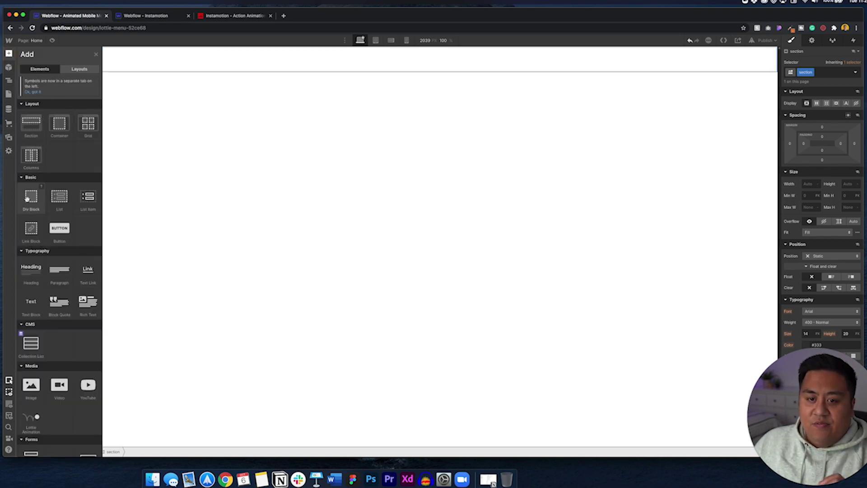
left_click_drag(27, 198, 94, 68)
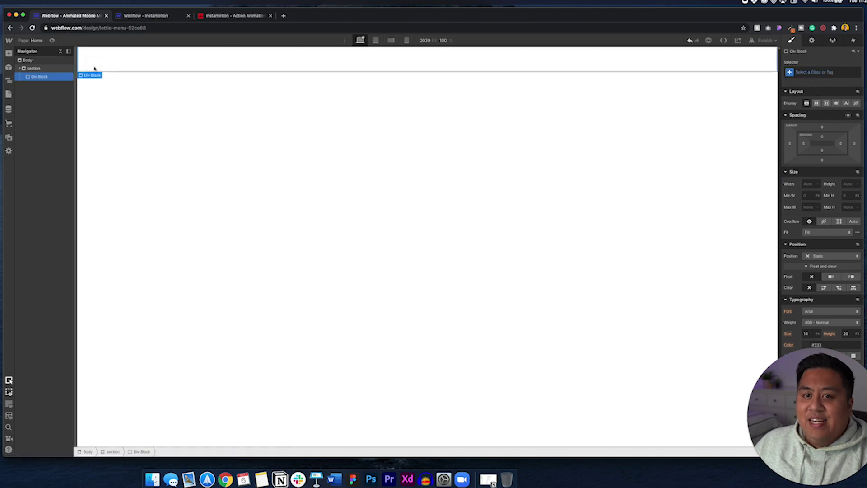
left_click(824, 73)
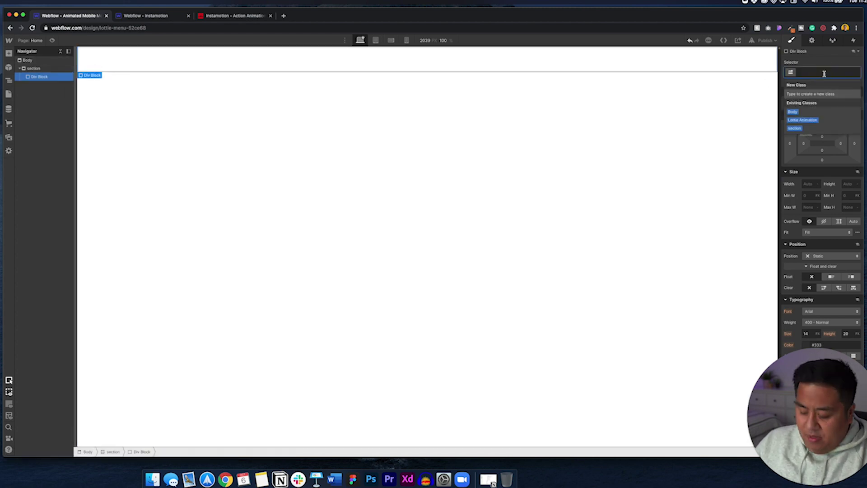
type("loop-text-")
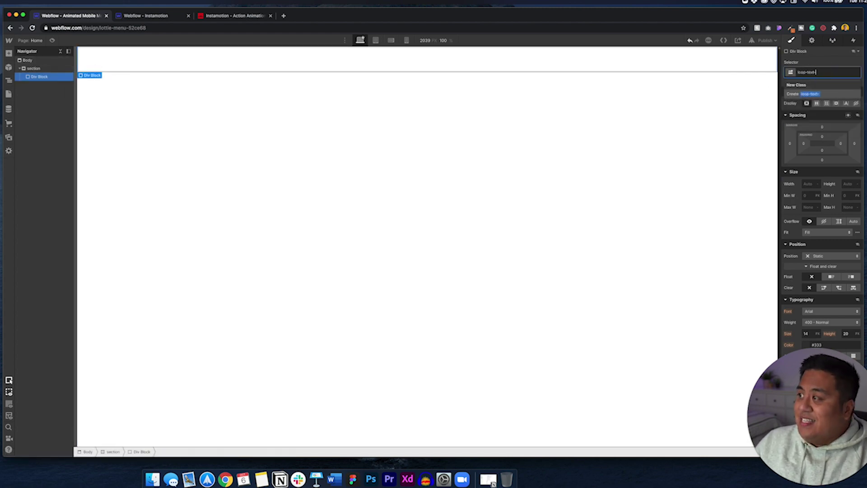
type("outer")
key("Return")
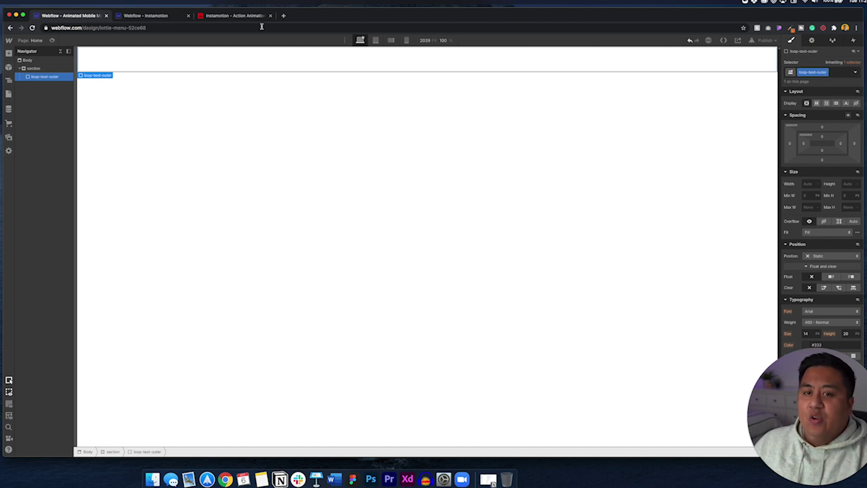
- Nest a Div Block with the class 'loop-text-inner' inside loop-text-outer
left_click(10, 55)
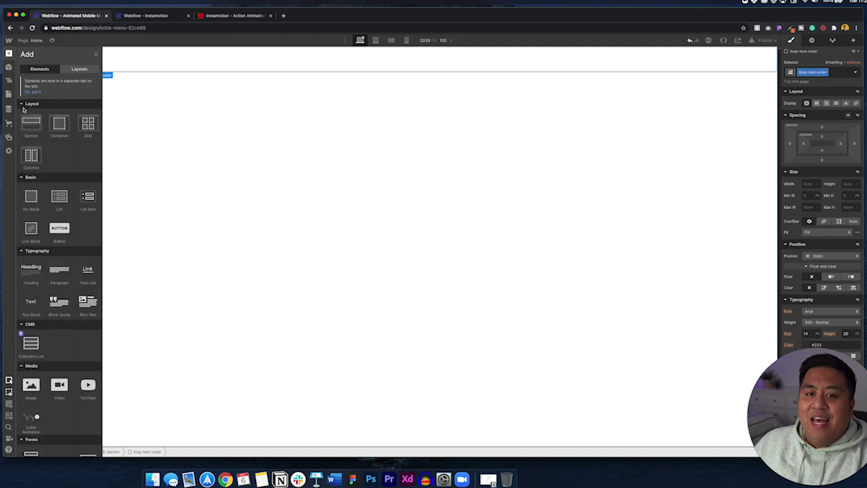
left_click_drag(23, 196, 89, 72)
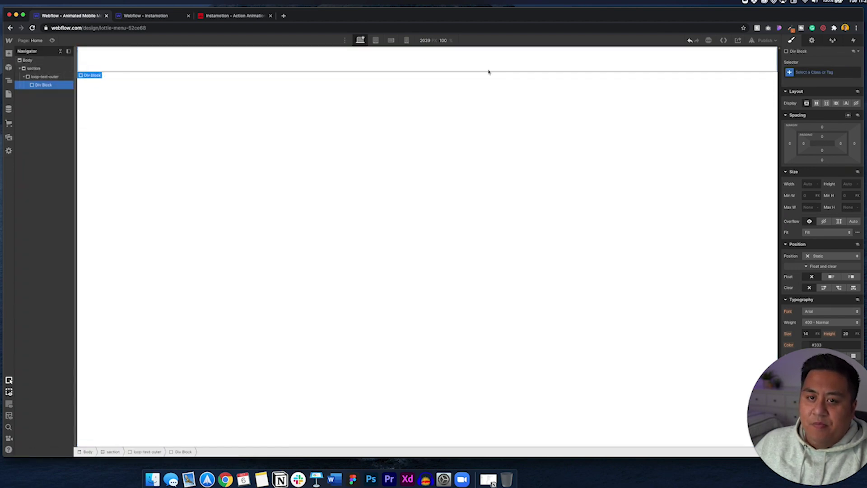
left_click(797, 71)
type("loop-")
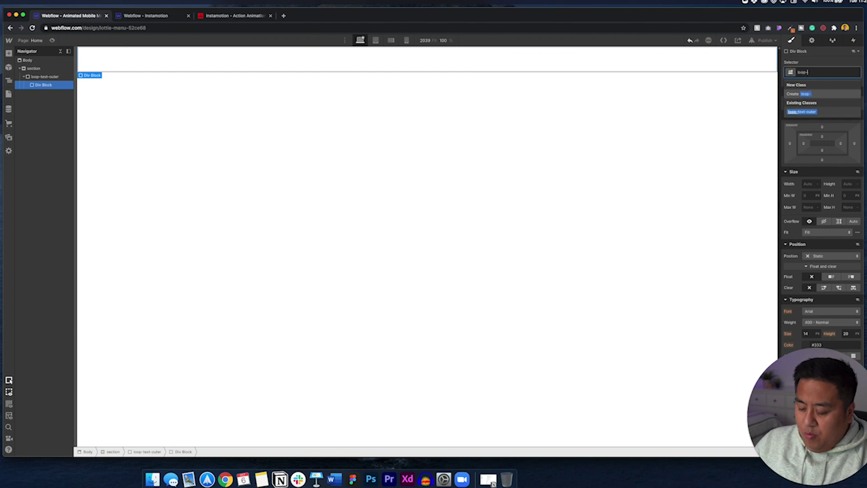
type("text-inner")
key("Return")
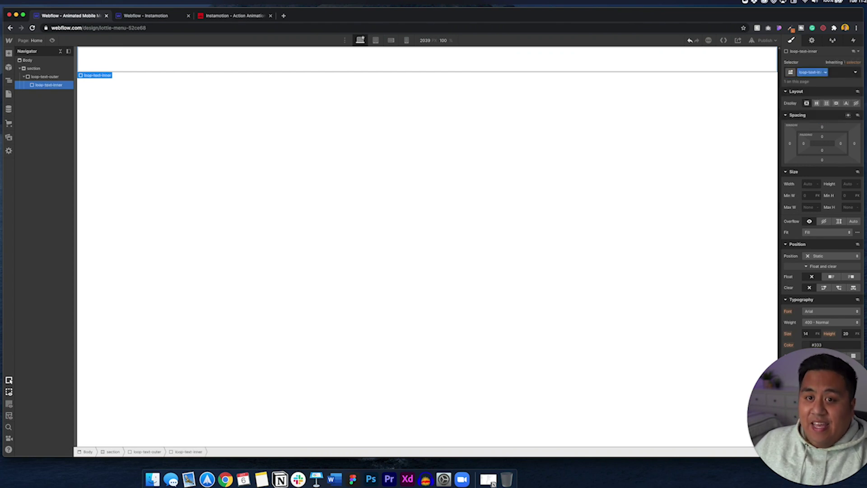
left_click(42, 69)
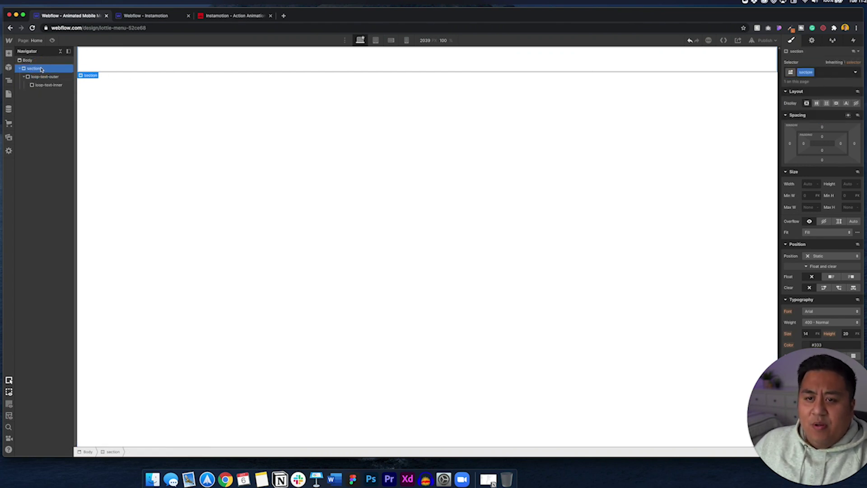
- Set the section's top and bottom padding to 100
left_click(822, 137)
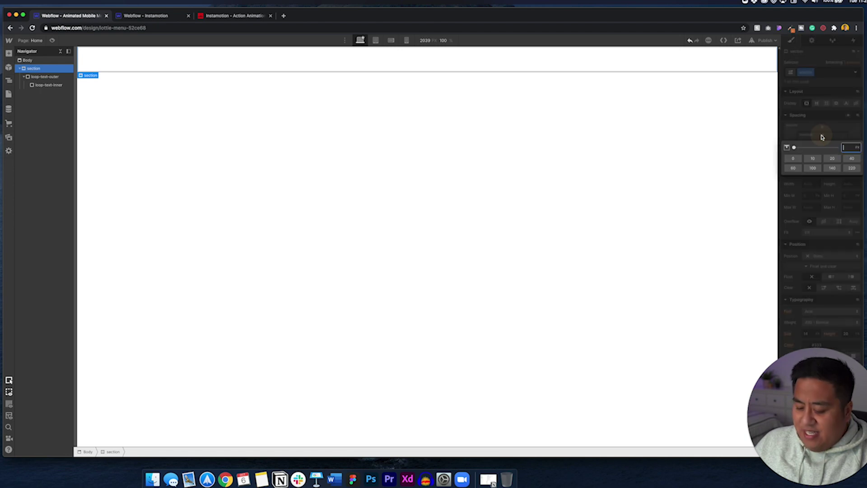
left_click(845, 147)
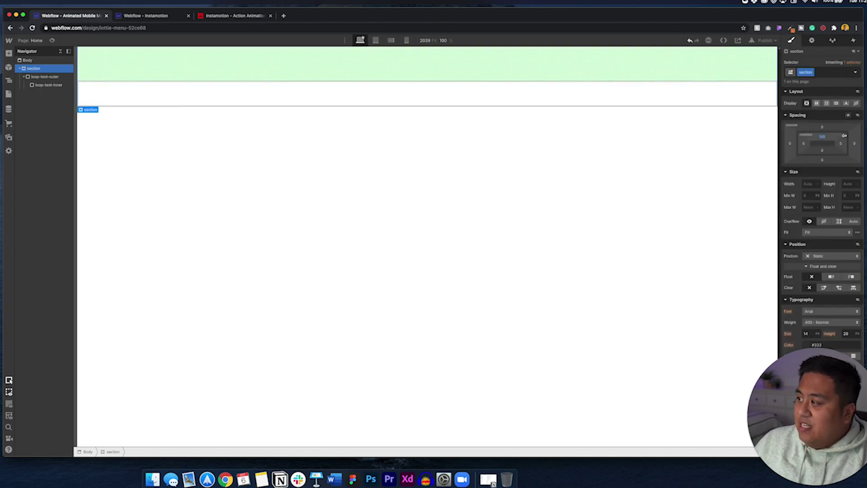
left_click(822, 150)
left_click(846, 160)
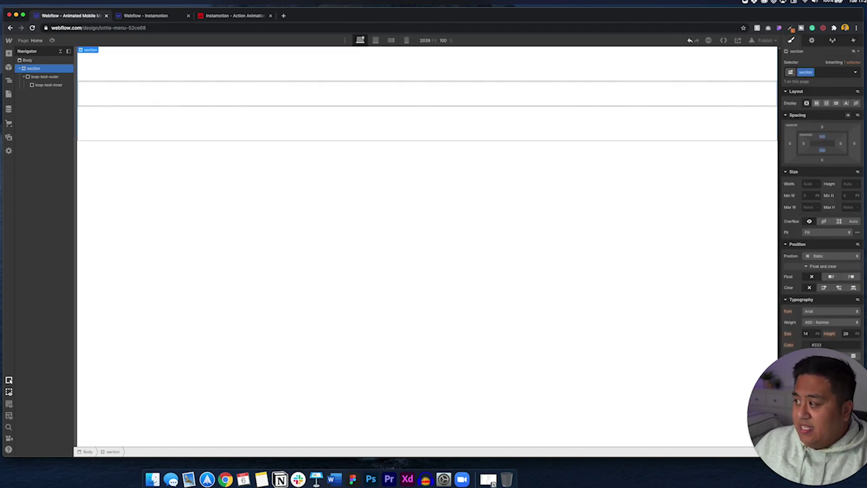
- Select the loop-text-inner div in the Navigator to add content inside it
left_click(39, 77)
left_click(41, 86)
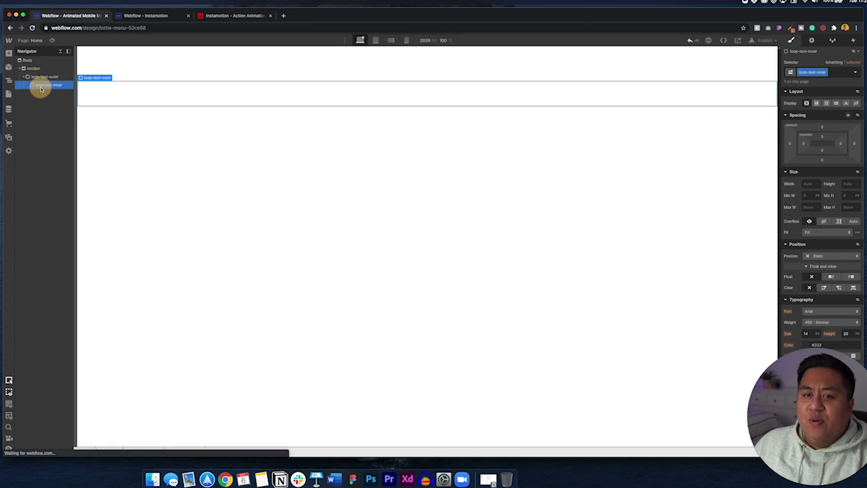
left_click(40, 77)
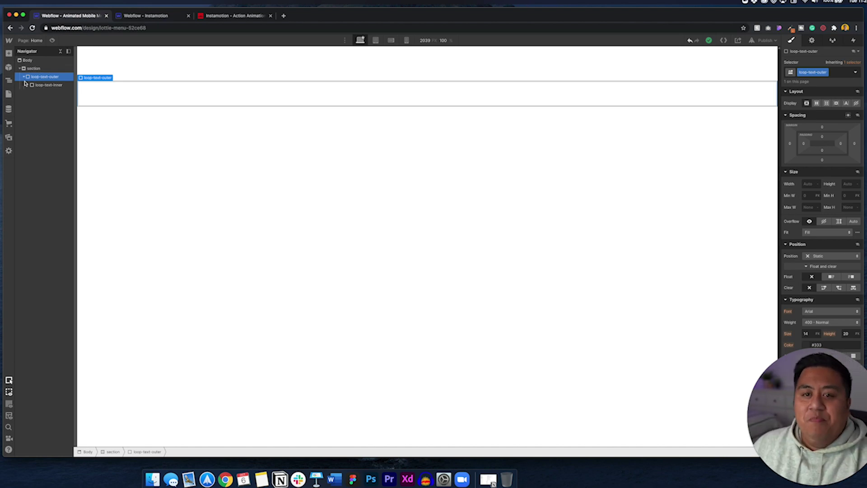
left_click(37, 85)
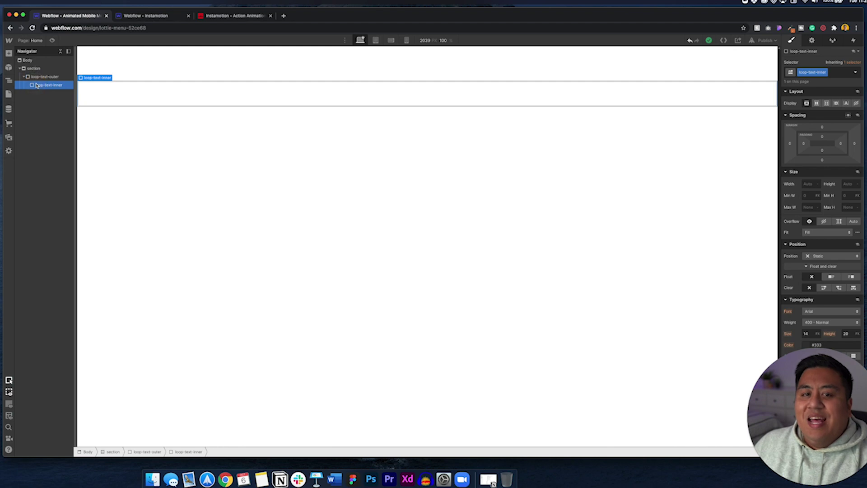
left_click(9, 54)
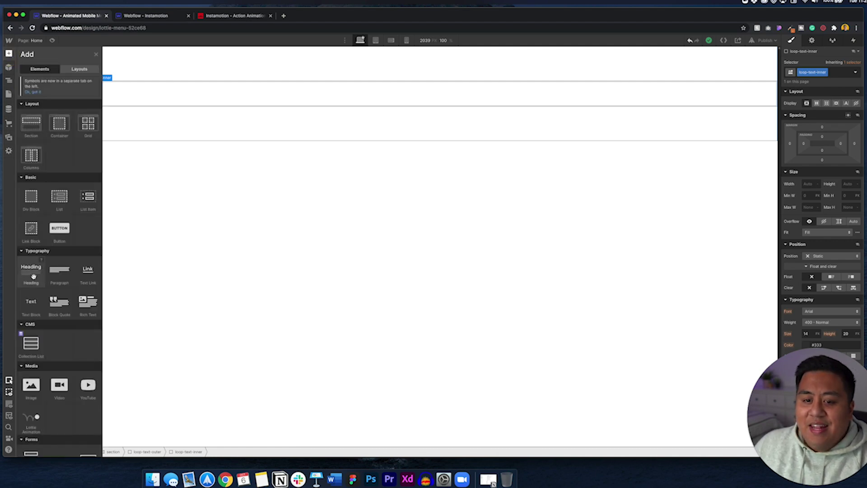
- Insert a Heading inside loop-text-inner and give it the class 'h1'
left_click_drag(33, 276, 103, 98)
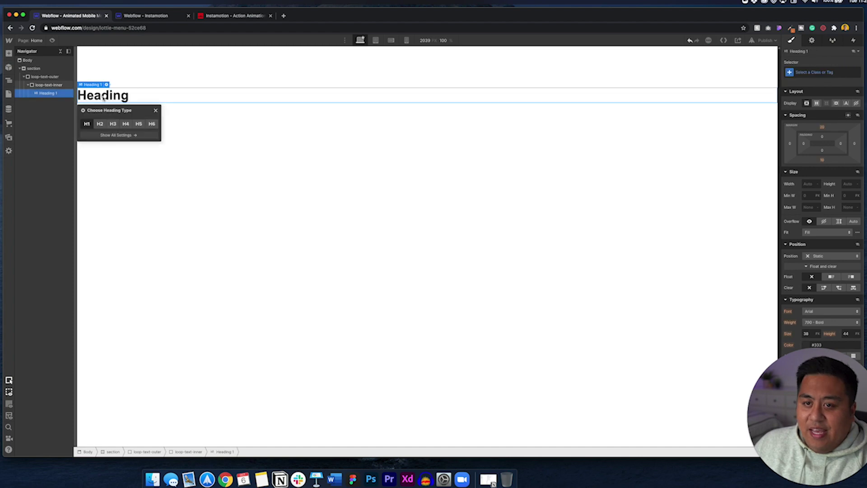
left_click(813, 73)
type("h")
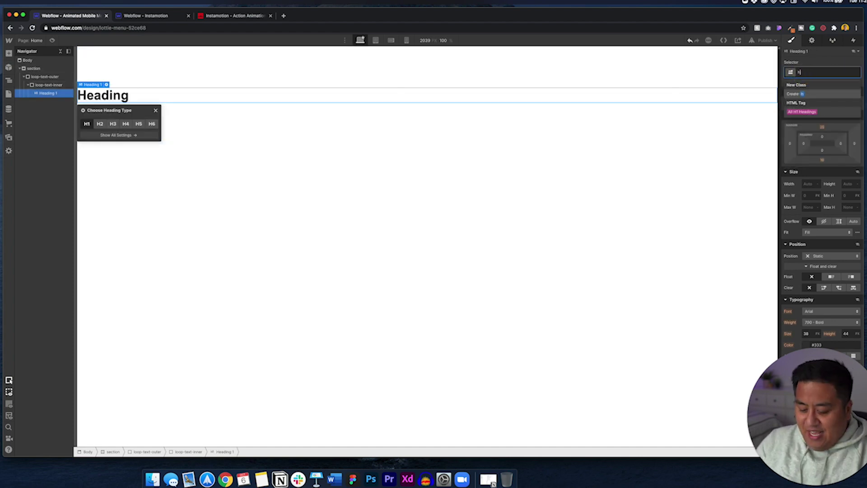
type("1")
key("Return")
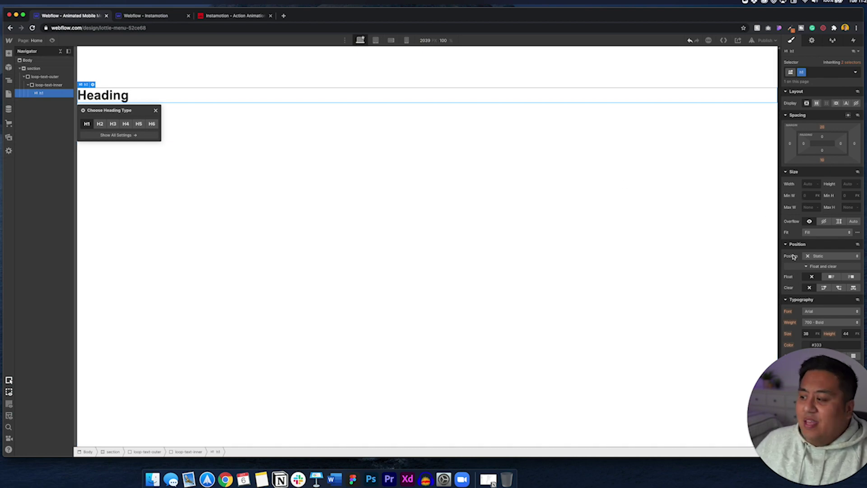
- Set the heading font to Montserrat Bold, size 60, line height 70
scroll(805, 203, "down", 5)
left_click(807, 210)
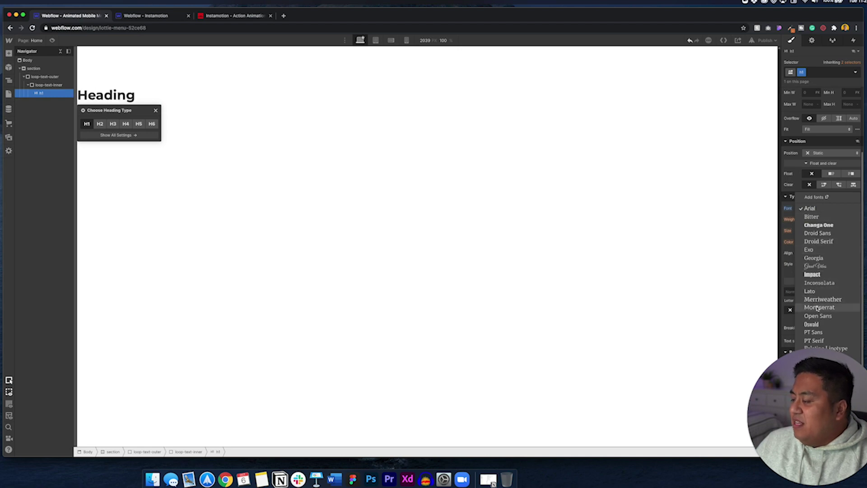
left_click(817, 308)
left_click(807, 230)
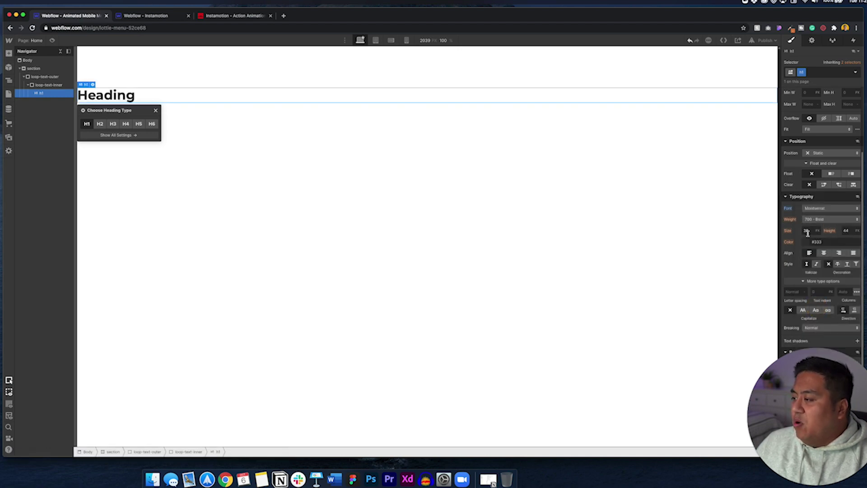
type("6")
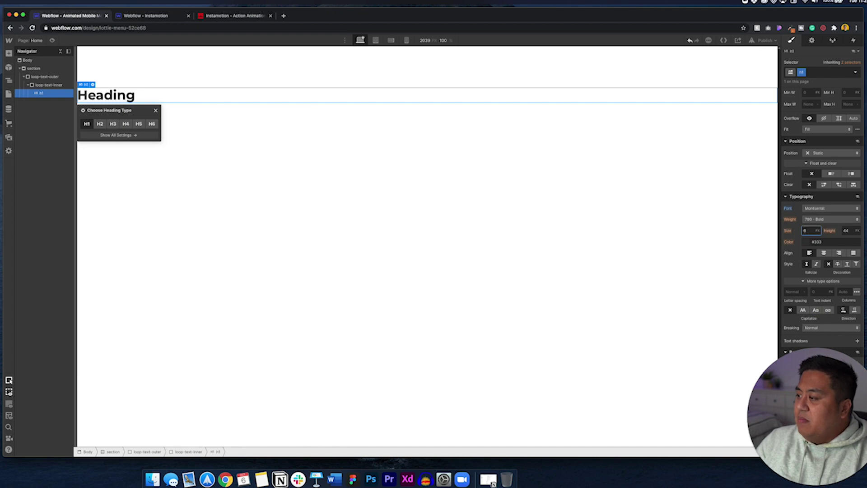
type("0")
left_click(847, 231)
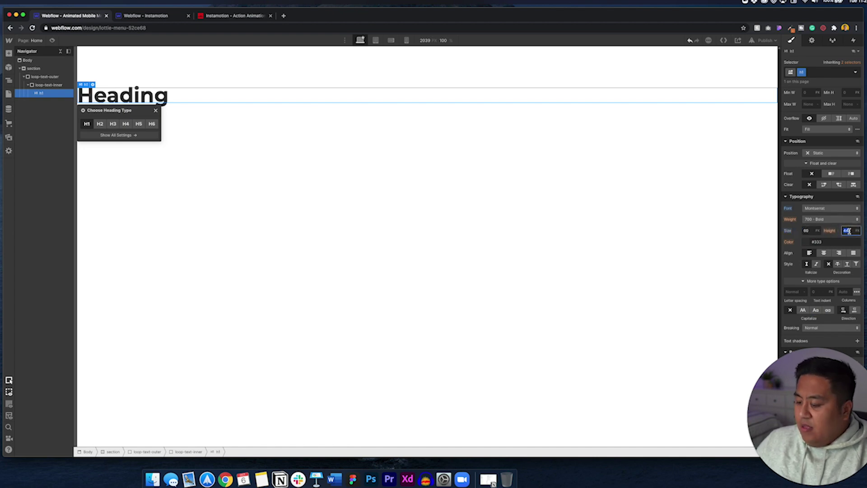
type("60")
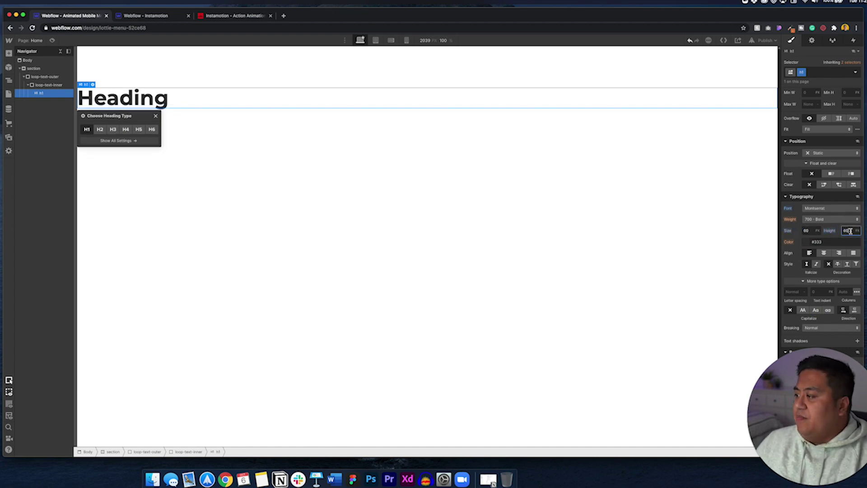
double_click(850, 231)
type("70")
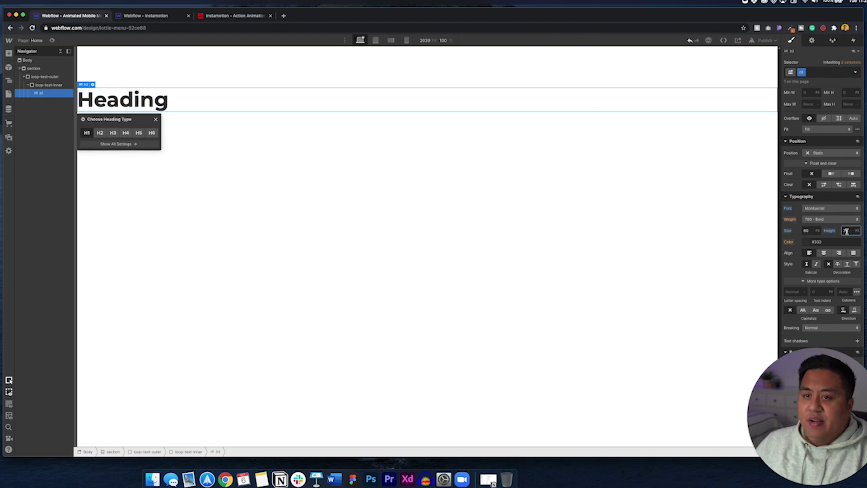
- Replace the heading's placeholder text with 'Leave a Legacy.'
double_click(141, 103)
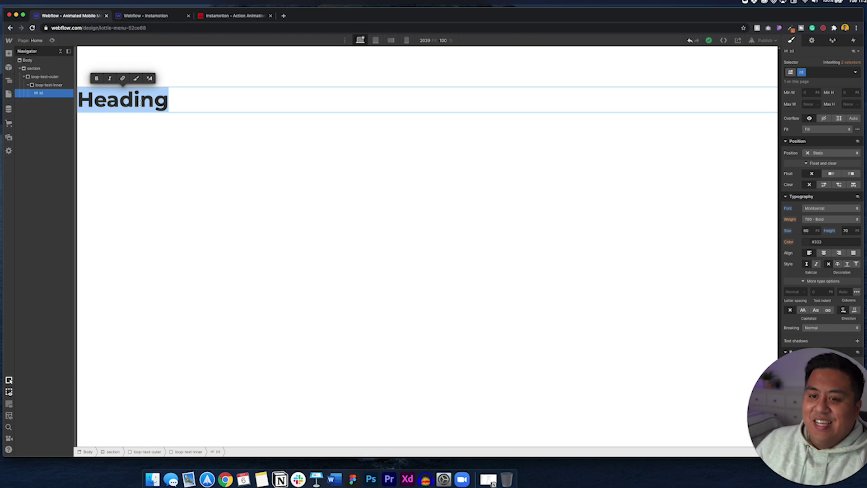
type("L")
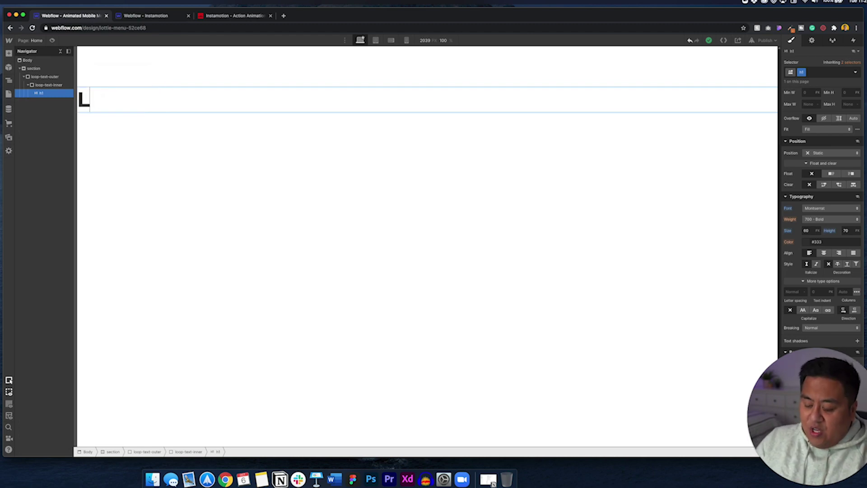
type("eave a Legacy.")
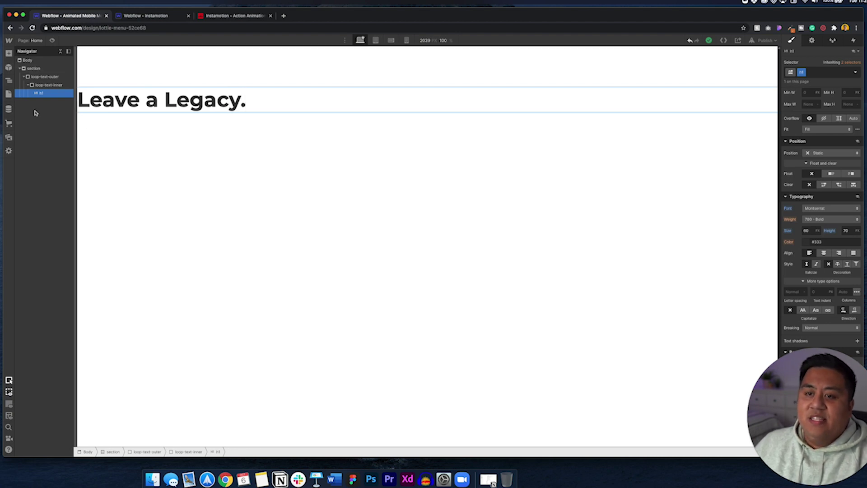
left_click(36, 93)
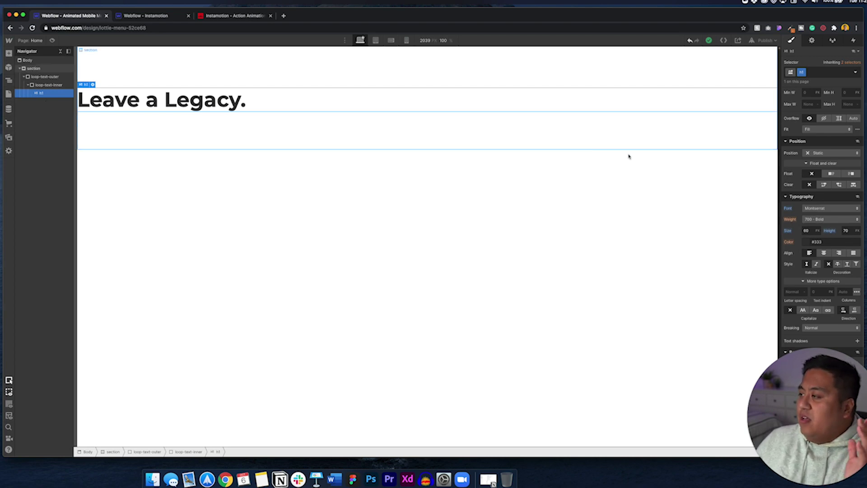
scroll(813, 185, "down", 4)
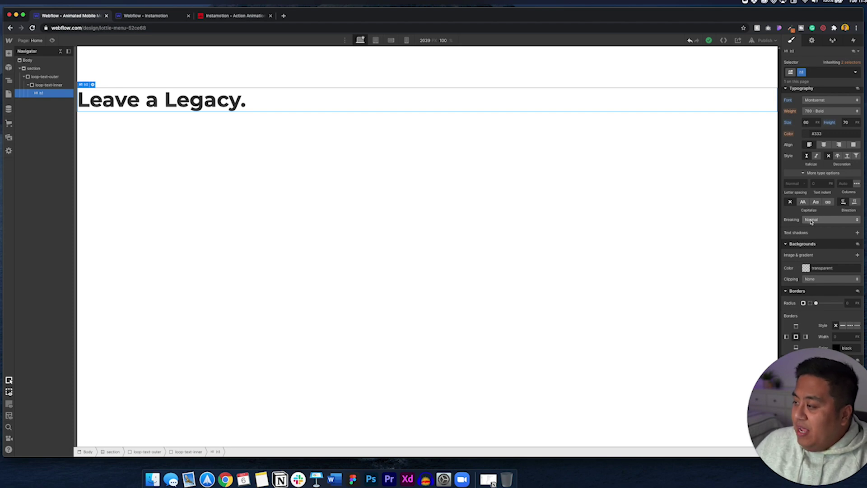
- Set the heading's Typography Breaking option to No Wrap
left_click(811, 220)
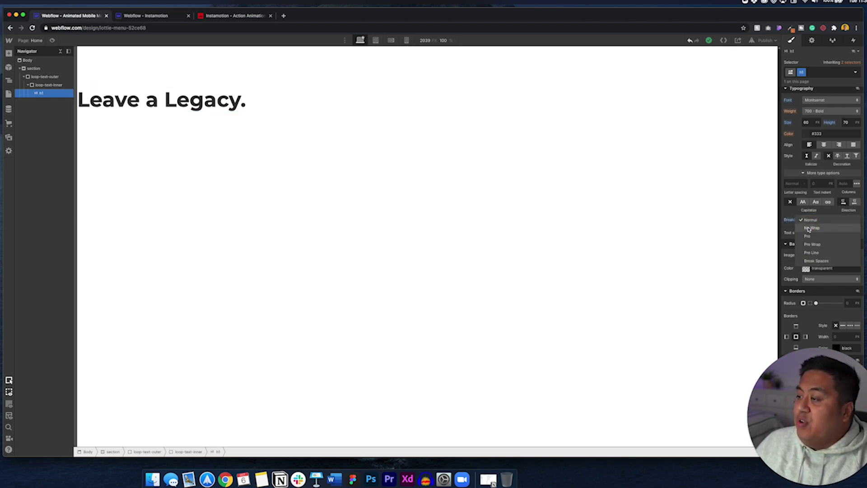
left_click(809, 229)
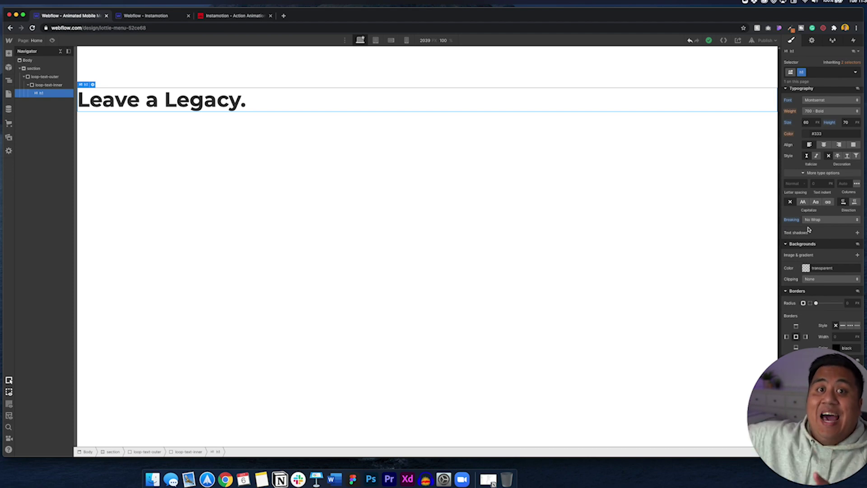
scroll(833, 191, "up", 5)
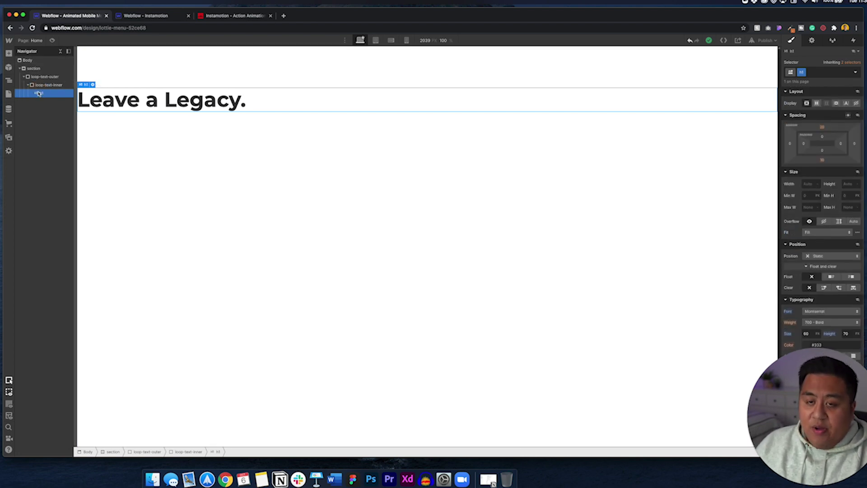
- Set loop-text-inner to Display Flex, horizontal direction, with items aligned center
key("super+d")
key("super+d")
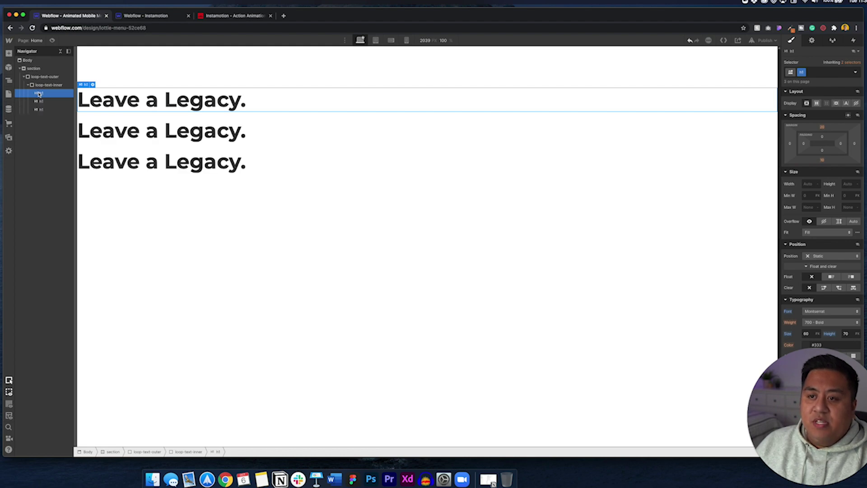
key("super+z")
key("super+z")
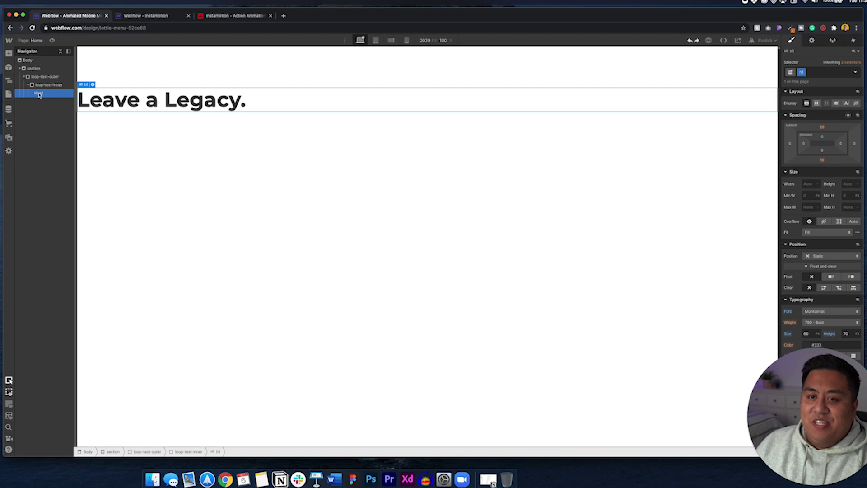
left_click(40, 86)
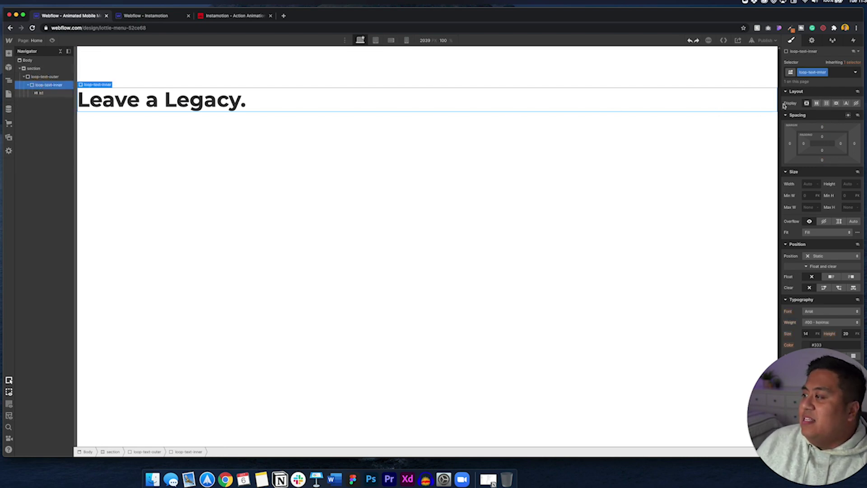
left_click(816, 104)
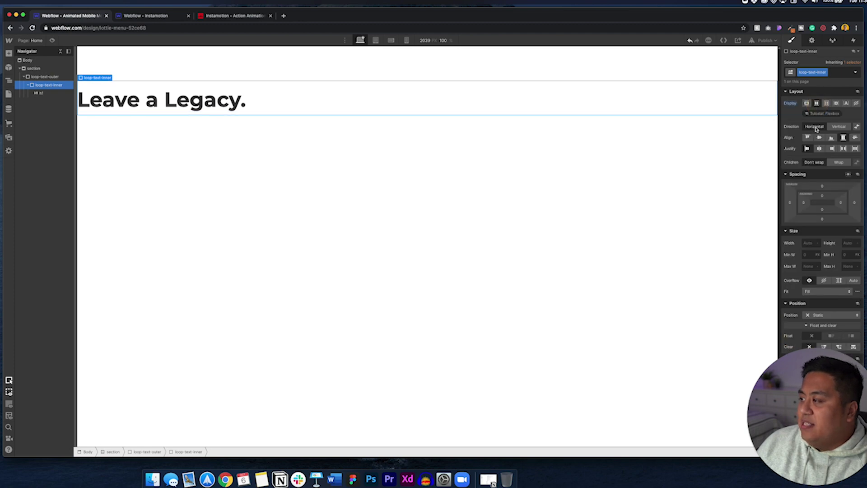
left_click(819, 138)
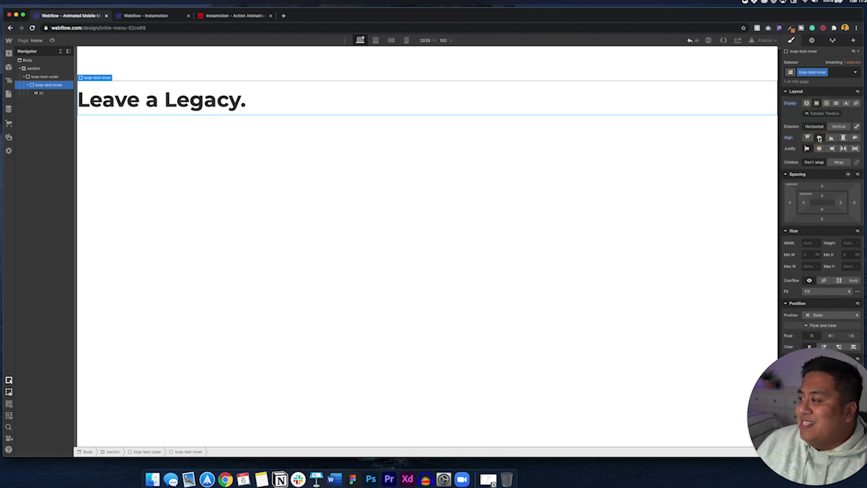
left_click(39, 95)
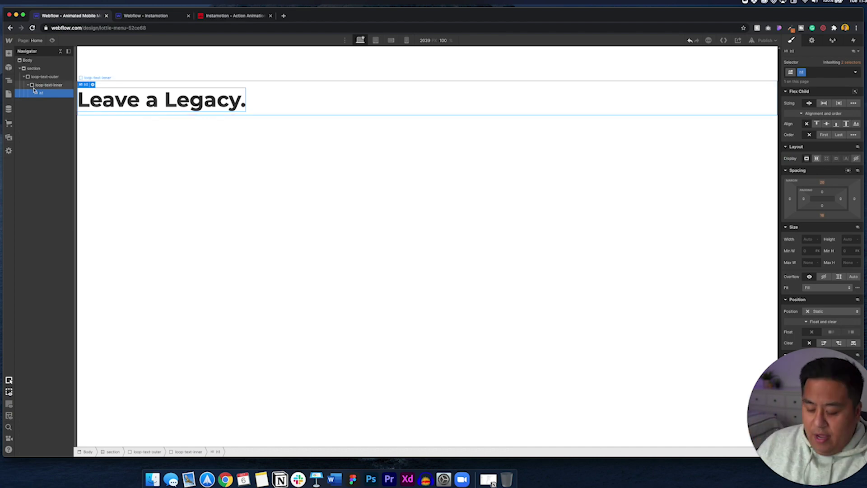
- Duplicate the heading into seven 'Leave a Legacy.' copies across the row
key("super+d")
key("super+d")
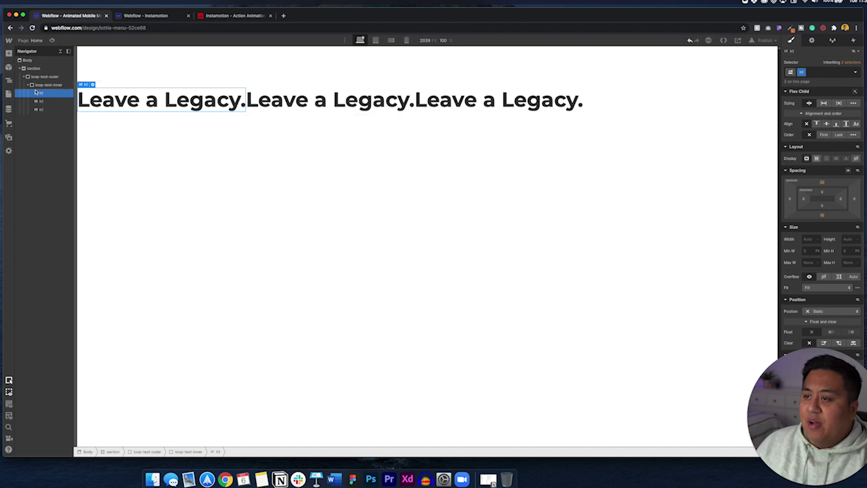
key("super+d")
key("super+d")
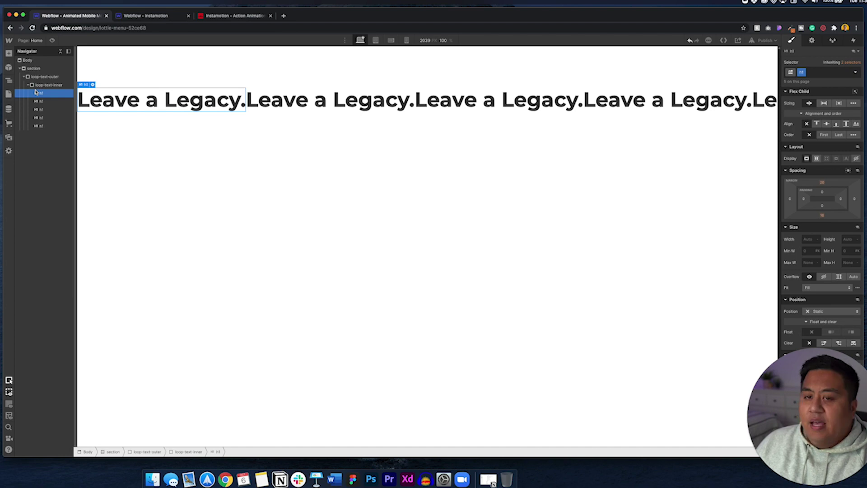
key("super+d")
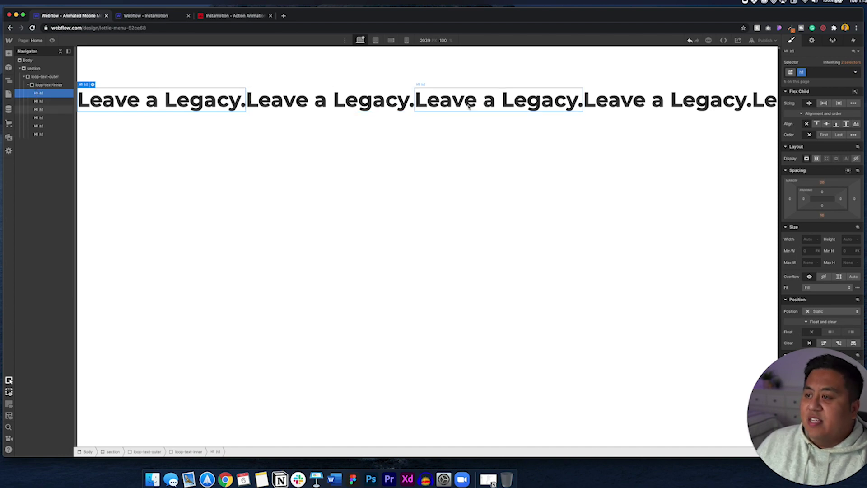
left_click(615, 108)
left_click(774, 103)
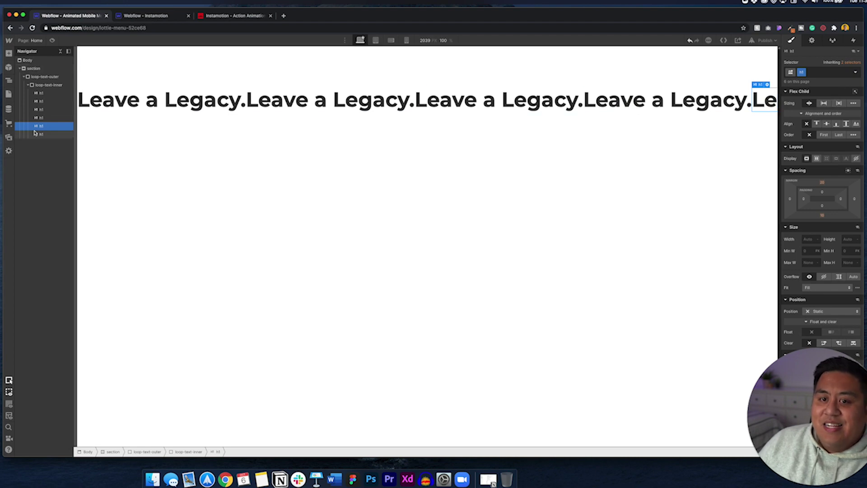
key("super+d")
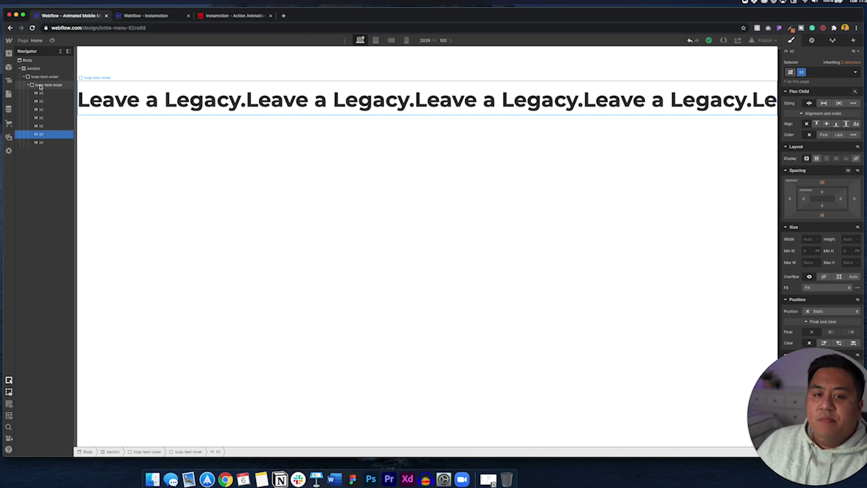
- Give the h1 headings a right margin of 20 px
left_click(42, 93)
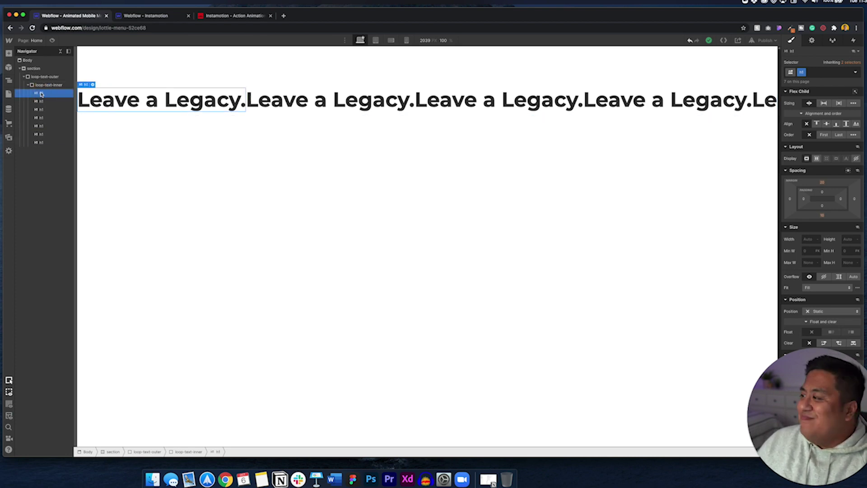
left_click(854, 199)
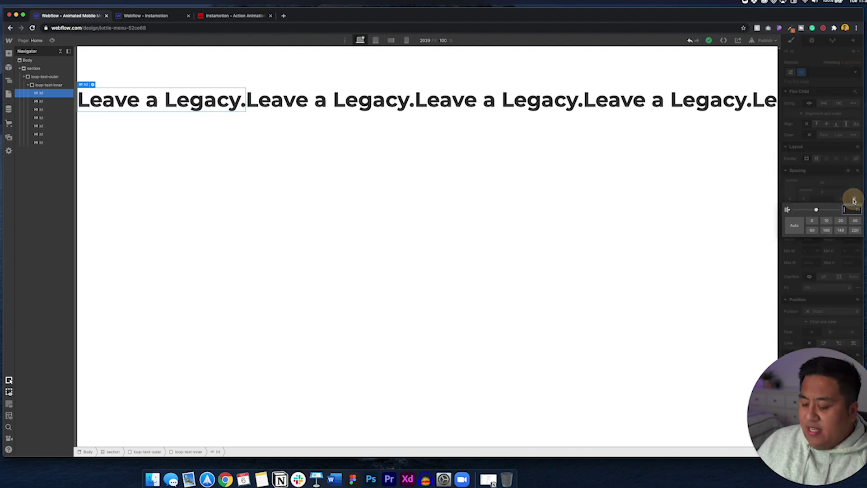
type("20")
key("Return")
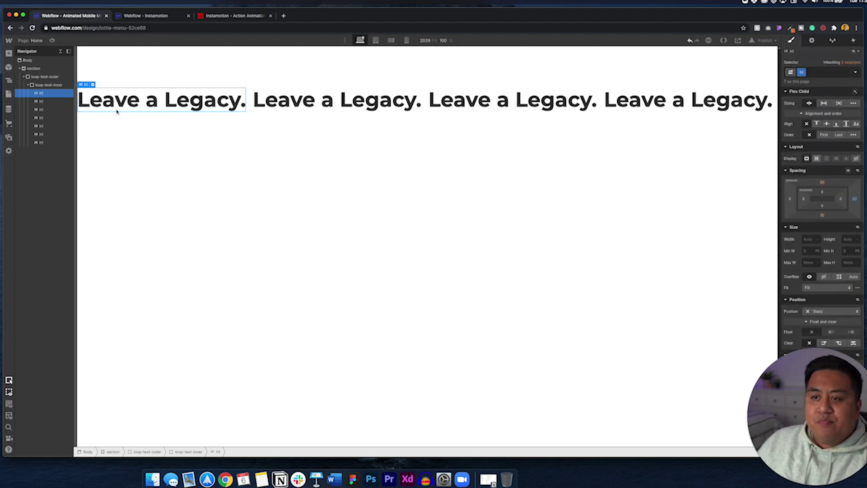
- Set loop-text-outer to 100% width with Overflow set to Hidden
left_click(40, 85)
left_click(39, 77)
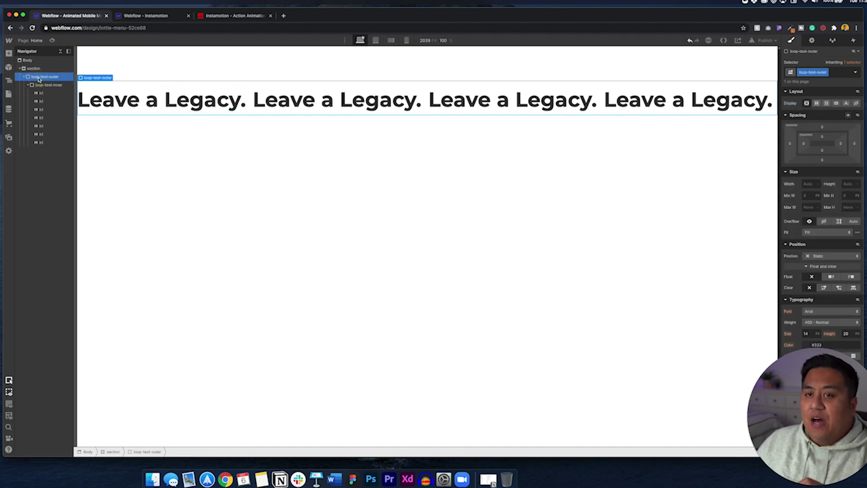
left_click(810, 184)
type("1")
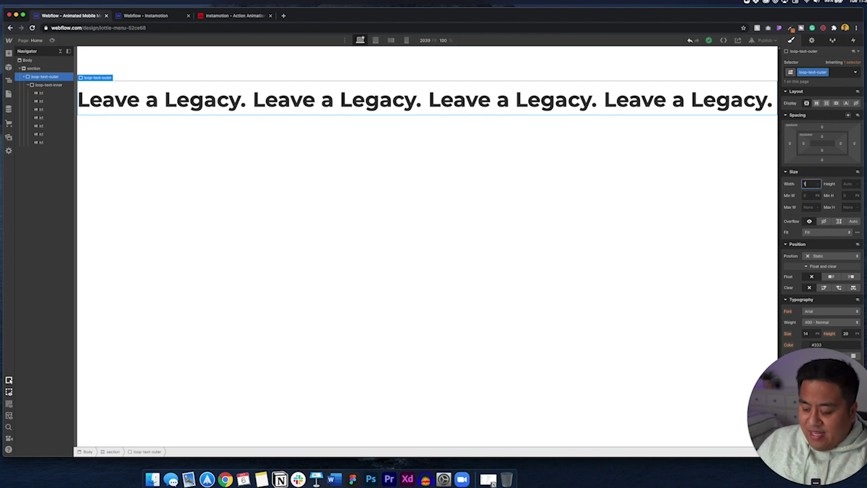
type("00")
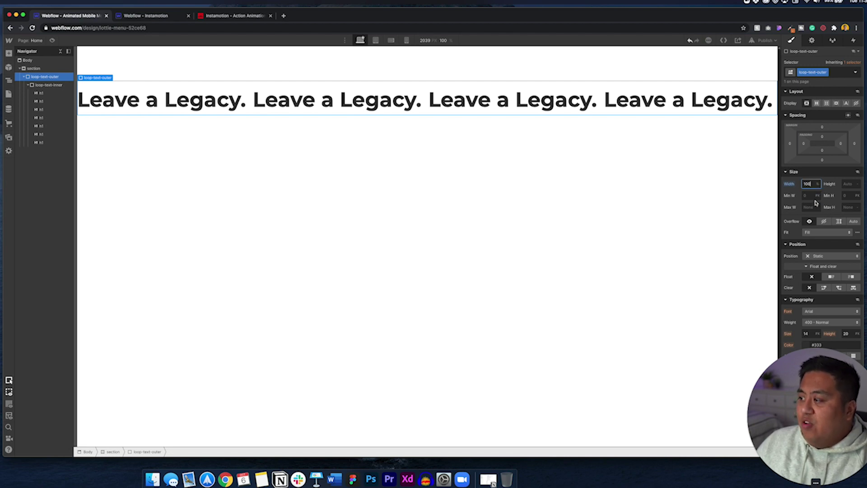
scroll(816, 201, "down", 1)
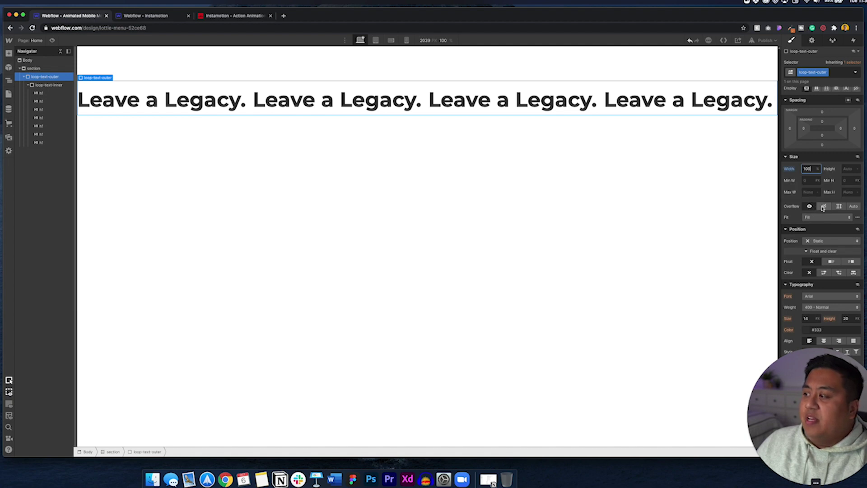
left_click(823, 206)
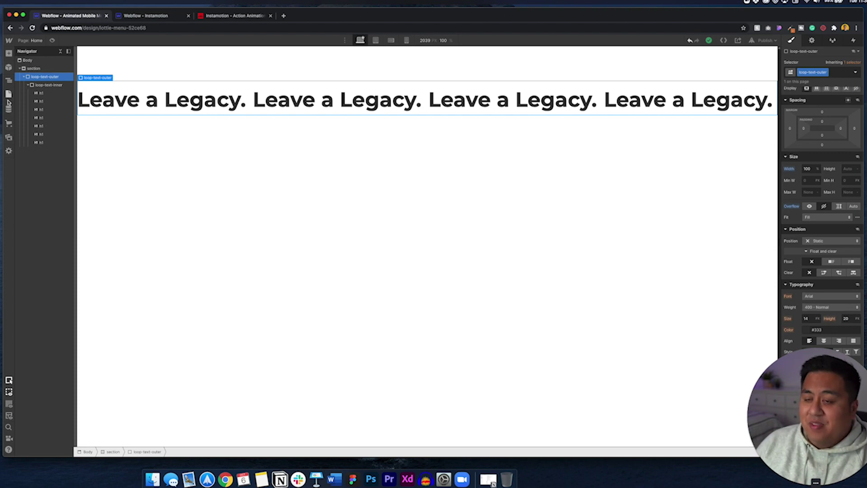
- Add a Page load trigger with loop-text-inner selected in Interactions
left_click(28, 85)
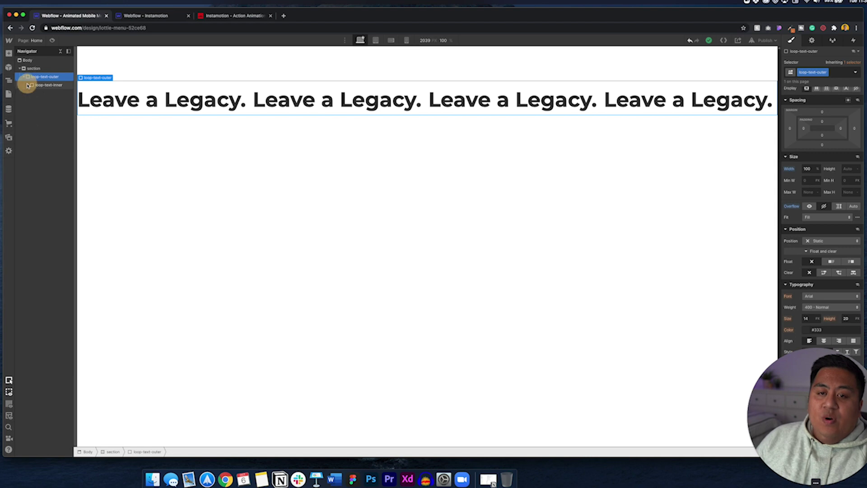
left_click(36, 87)
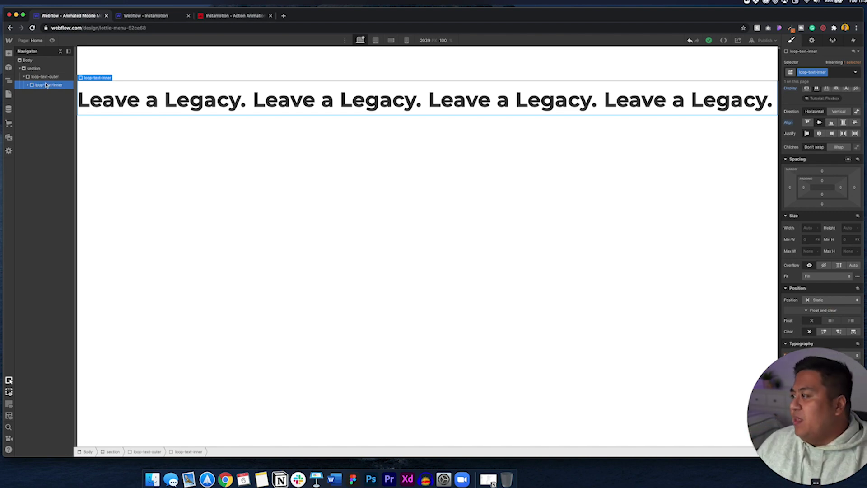
left_click(853, 39)
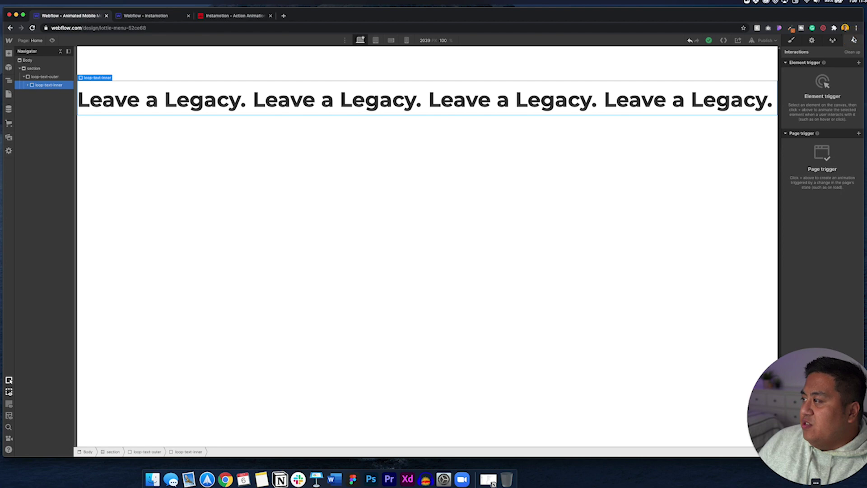
left_click(859, 133)
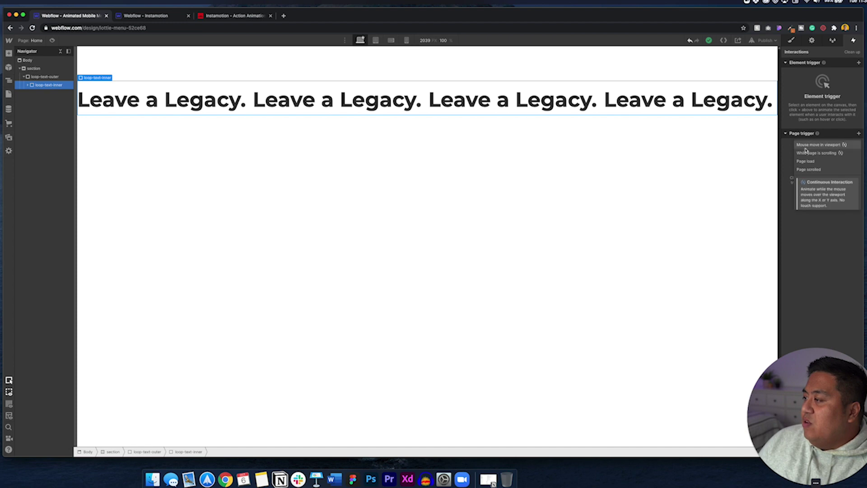
left_click(806, 162)
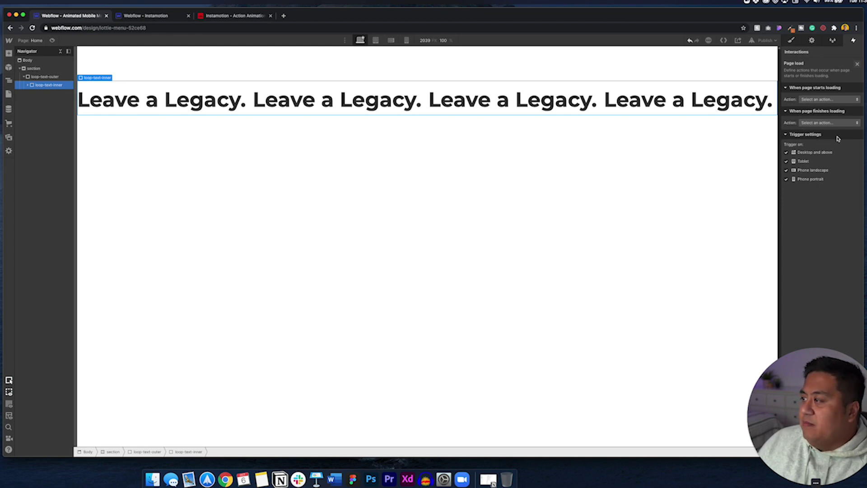
- Set the page-load action to Start an animation and delete the Infinite Loop animation
left_click(816, 100)
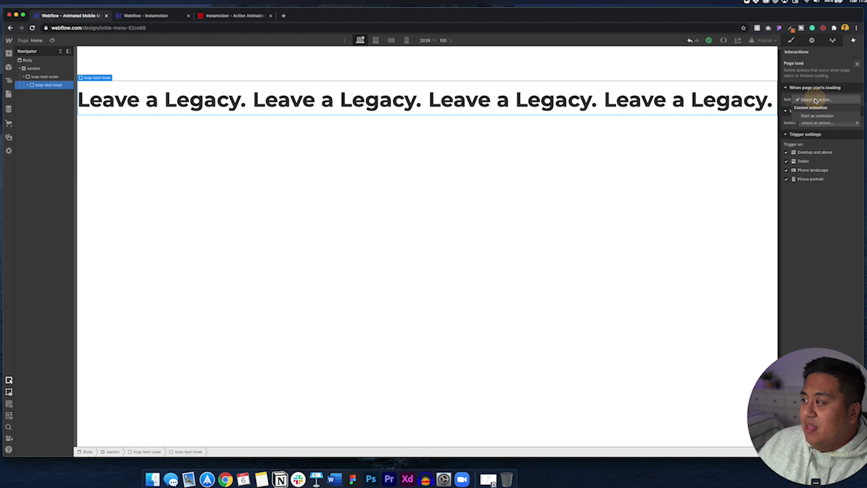
left_click(812, 117)
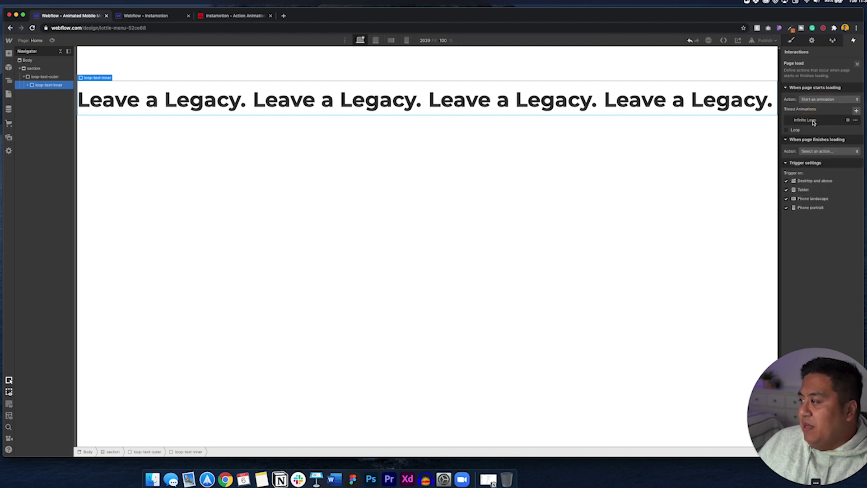
left_click(856, 120)
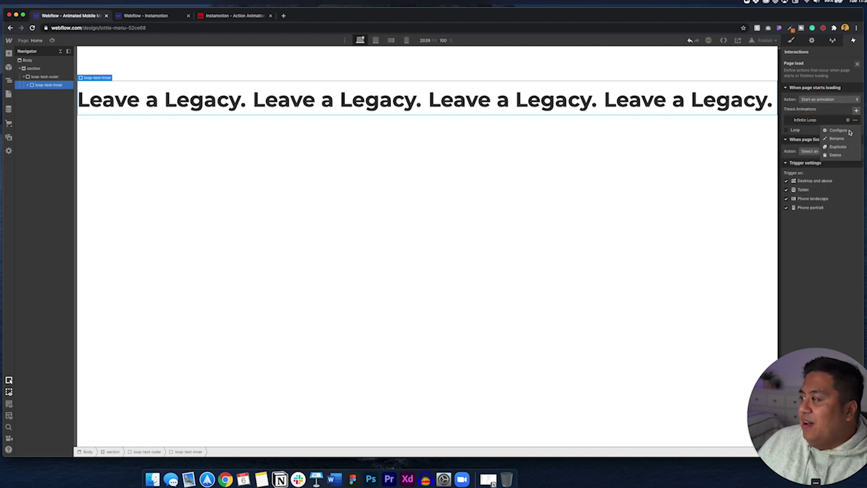
left_click(836, 155)
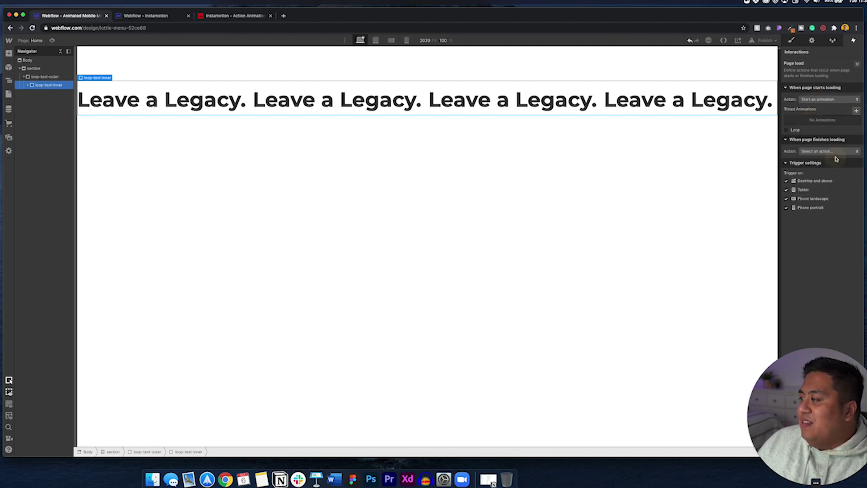
- Create a new timed animation named 'Loop Animation'
left_click(857, 112)
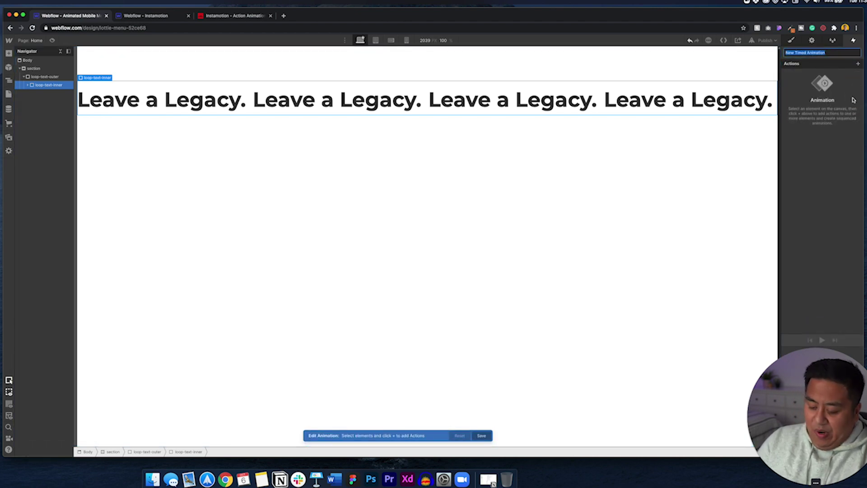
type("Loop Animati")
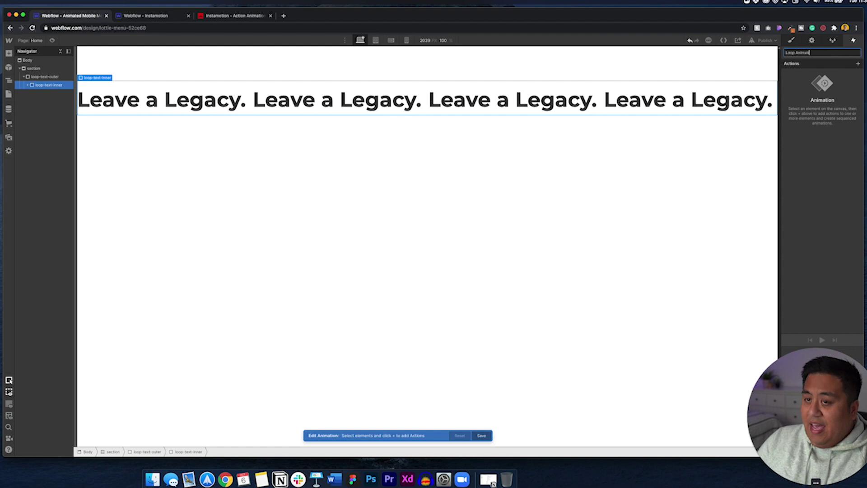
type("on")
key("Return")
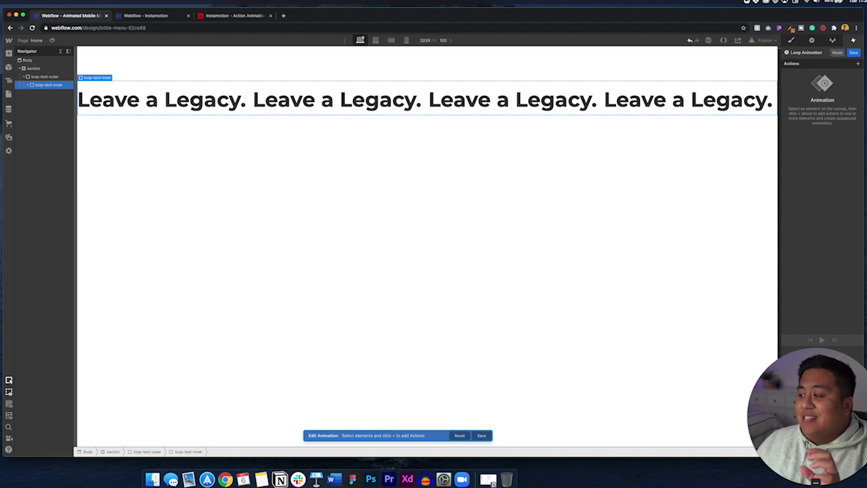
- Add a Move action on loop-text-inner as the initial state with X at 0
left_click(858, 65)
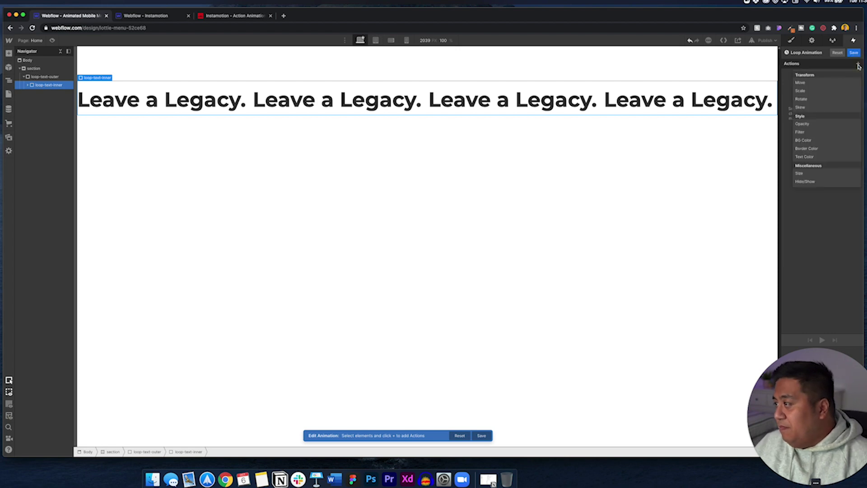
left_click(813, 83)
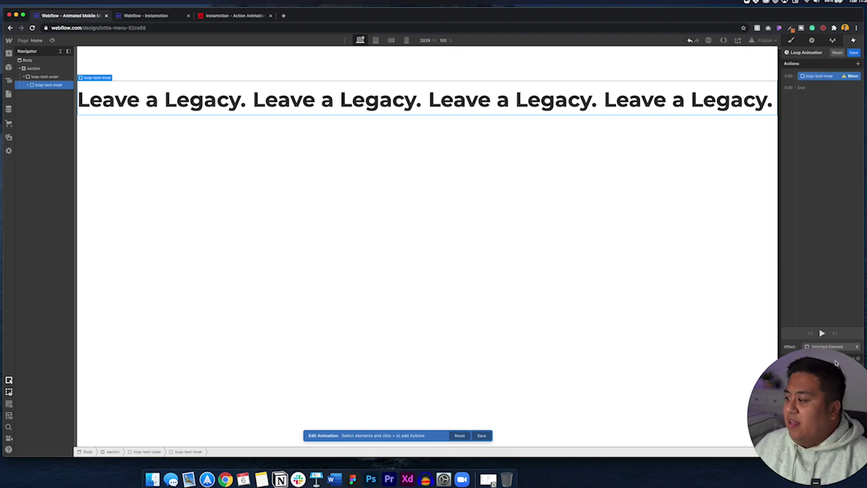
left_click_drag(835, 363, 712, 362)
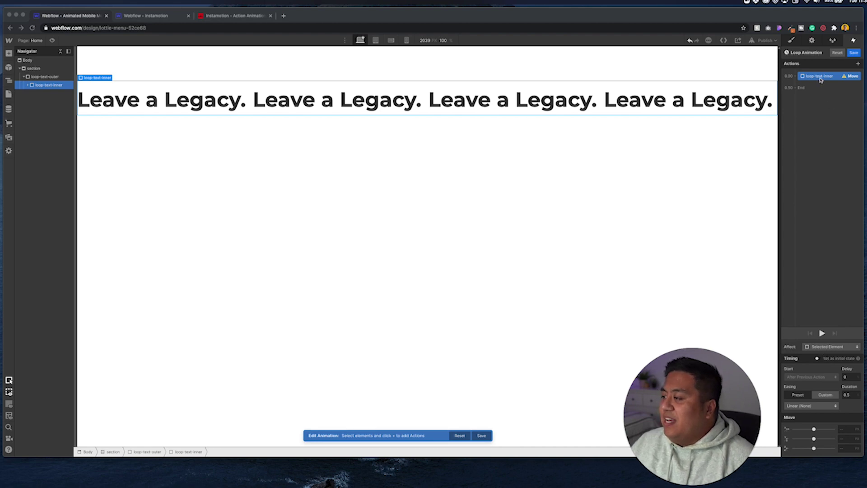
left_click(817, 360)
left_click(818, 360)
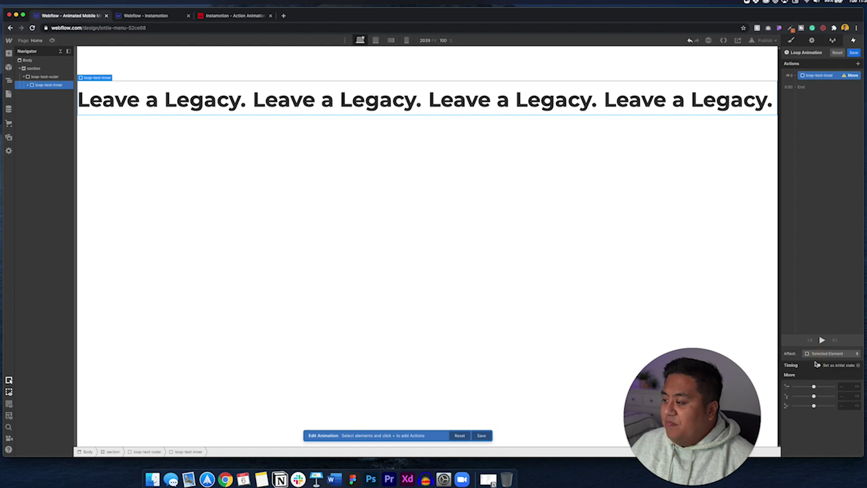
left_click(847, 387)
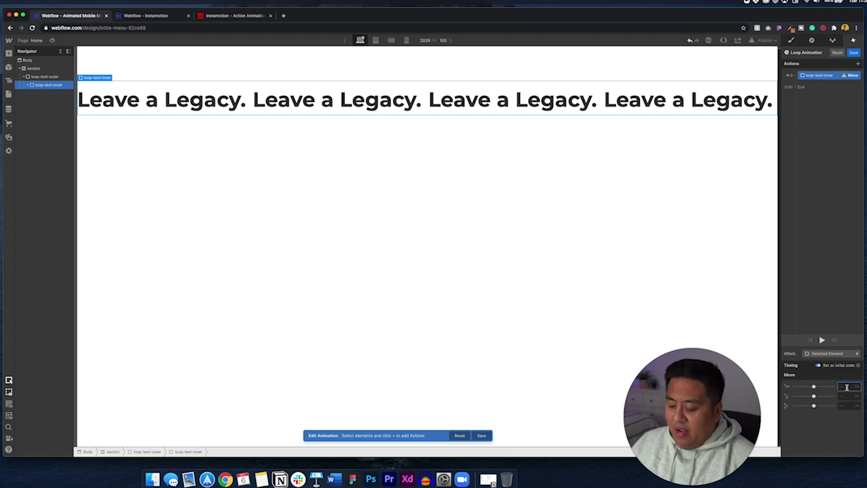
type("0")
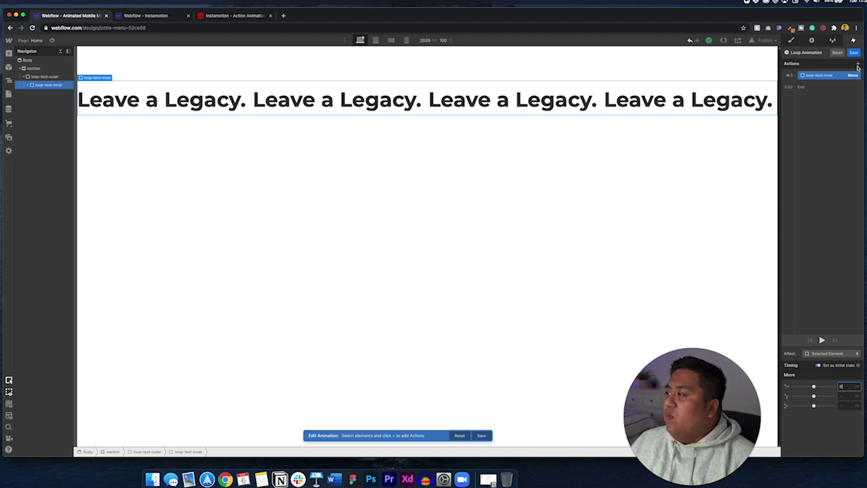
- Add a second Move action on loop-text-inner, set a duration value to 0, and begin adjusting its X offset
left_click(858, 65)
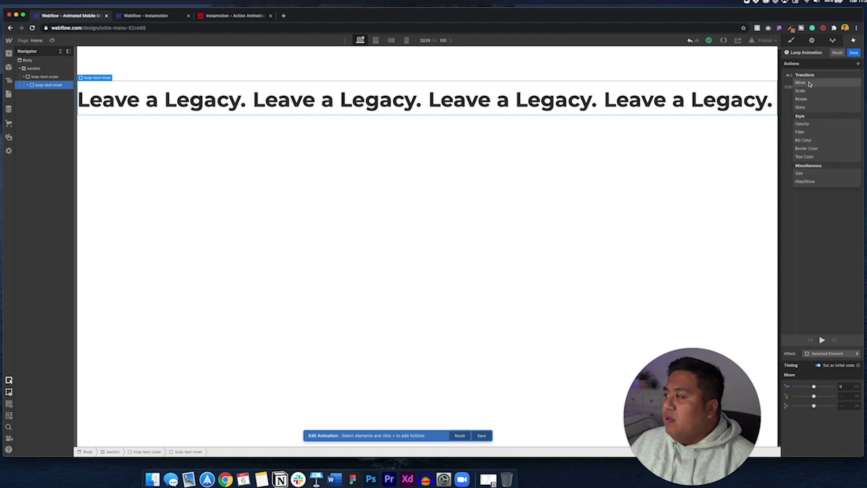
left_click(809, 83)
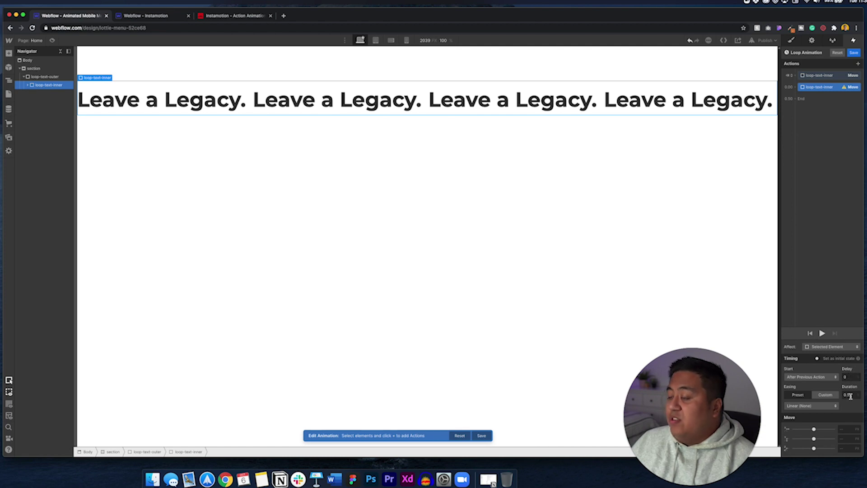
left_click_drag(851, 396, 842, 396)
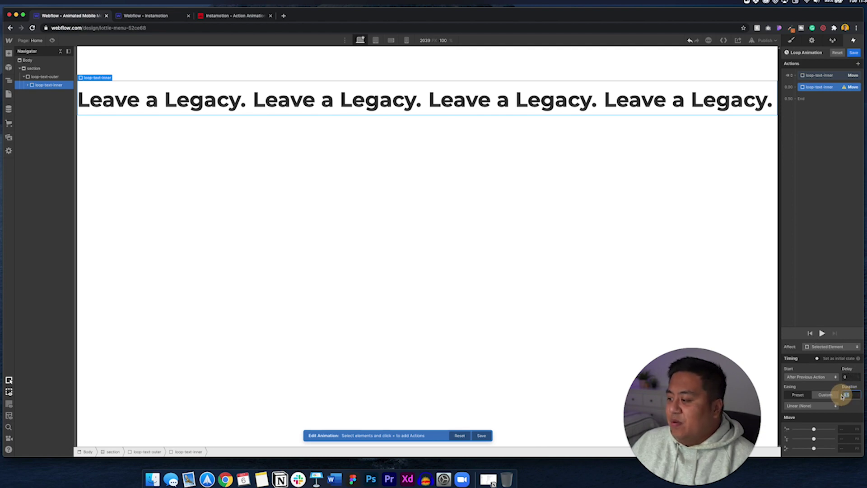
type("0")
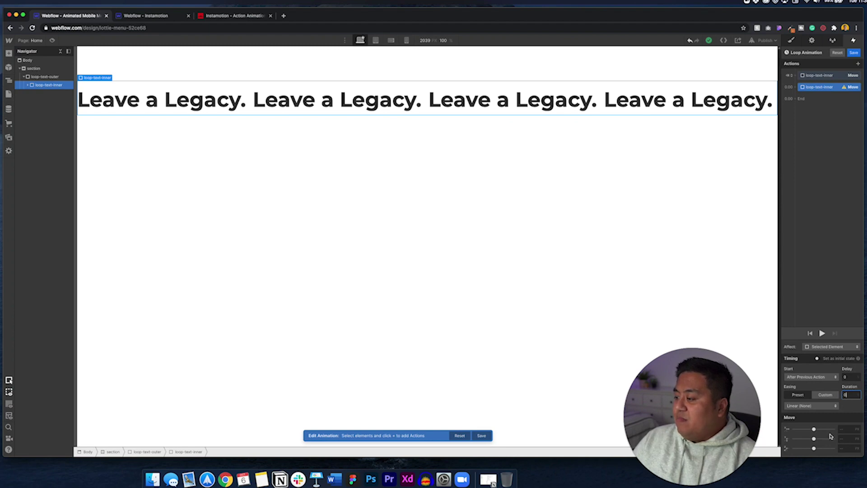
left_click_drag(815, 428, 813, 429)
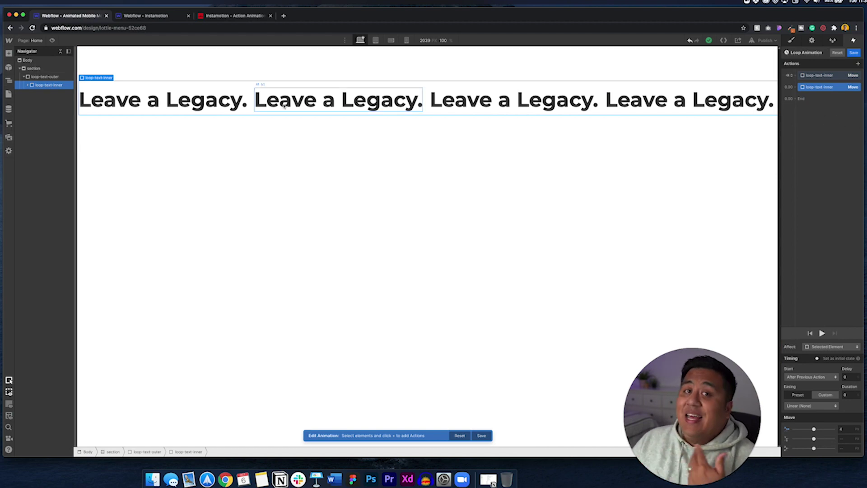
left_click(814, 429)
- Set the second Move action's X offset to -25, trying -30 first
mouse_move(814, 428)
left_mouse_down()
mouse_move(791, 428)
mouse_move(814, 428)
left_mouse_up()
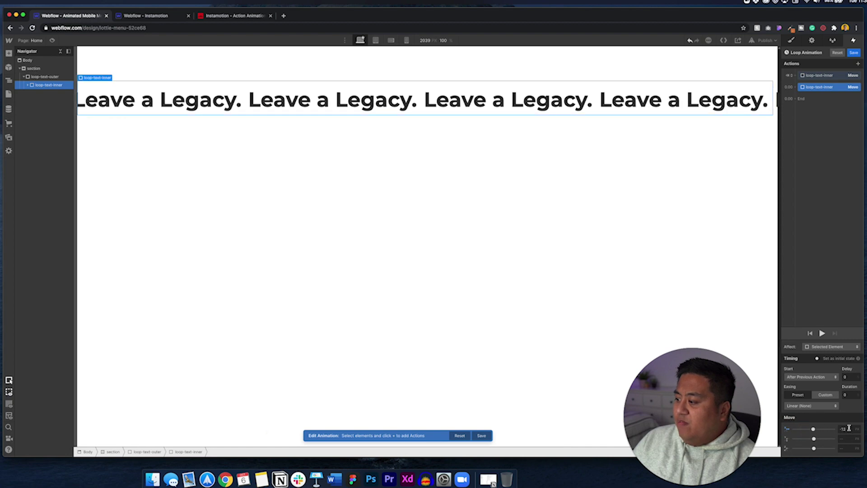
left_click(848, 428)
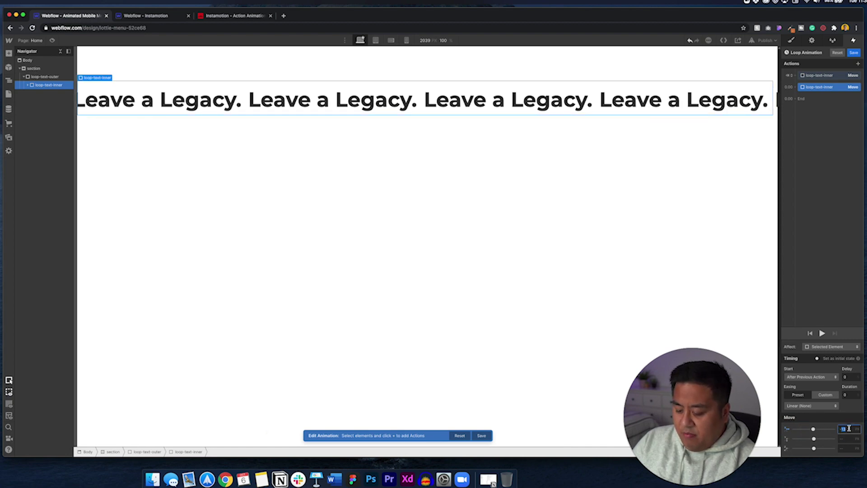
type("-30")
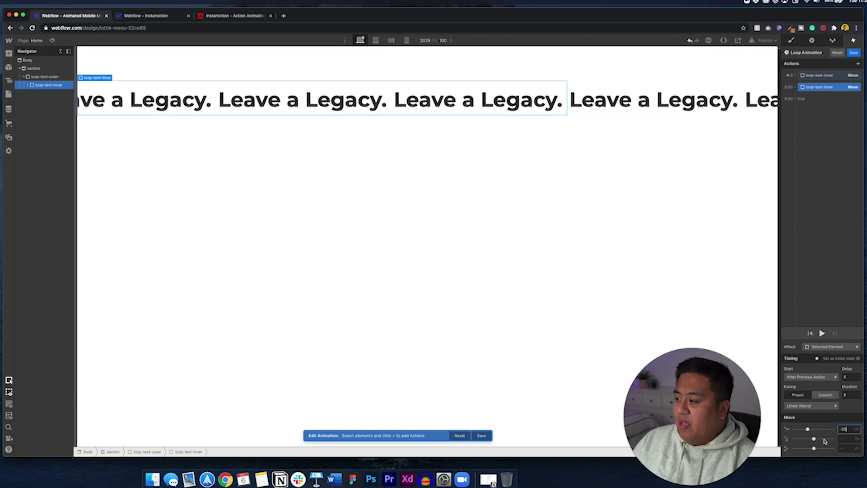
left_click_drag(808, 429, 814, 429)
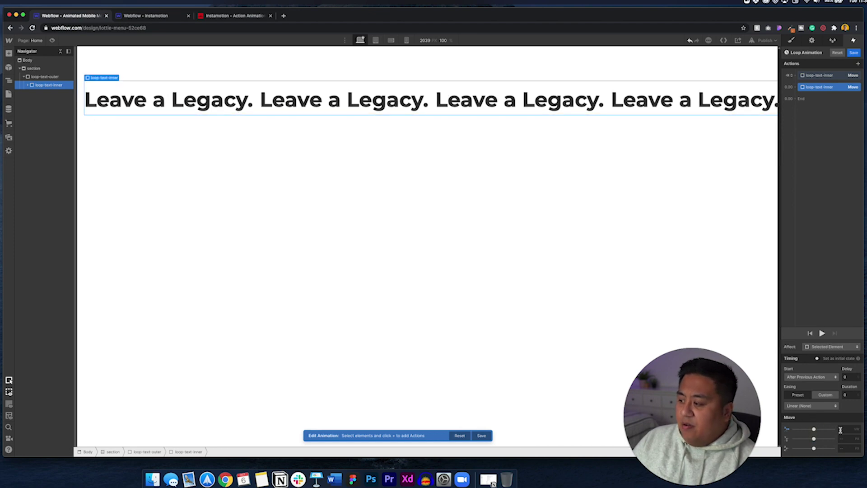
left_click(843, 429)
type("0")
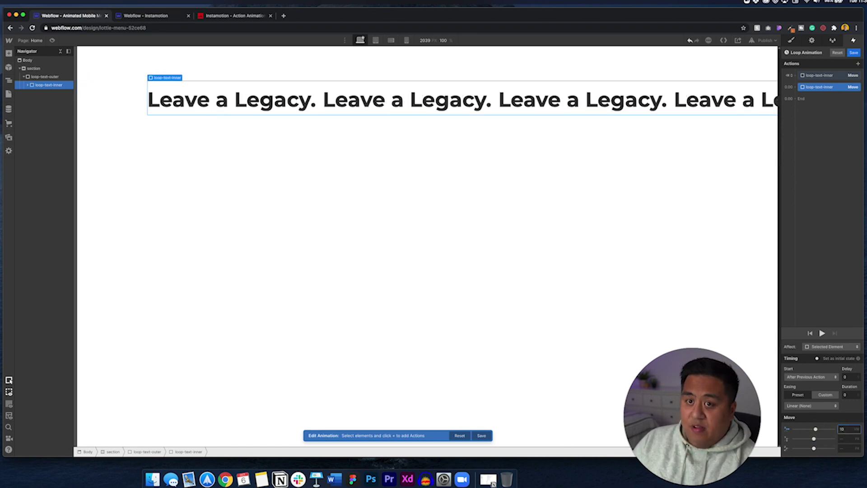
double_click(844, 429)
type("0")
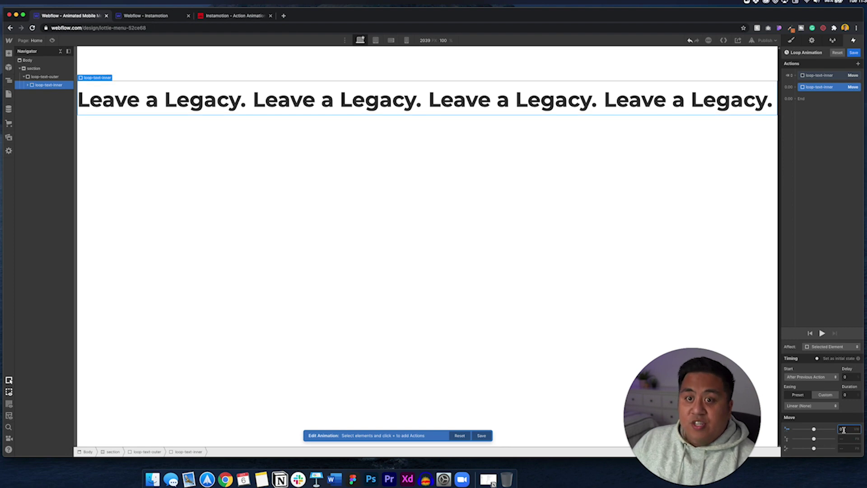
left_click(814, 428)
left_click_drag(815, 429, 809, 428)
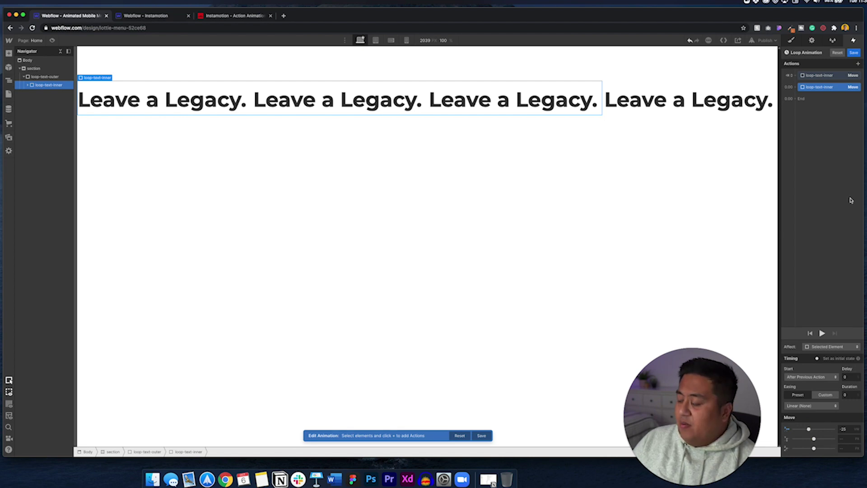
- Set the sliding Move's duration to 10, checking the initial-state action stays at X 0
left_click(833, 78)
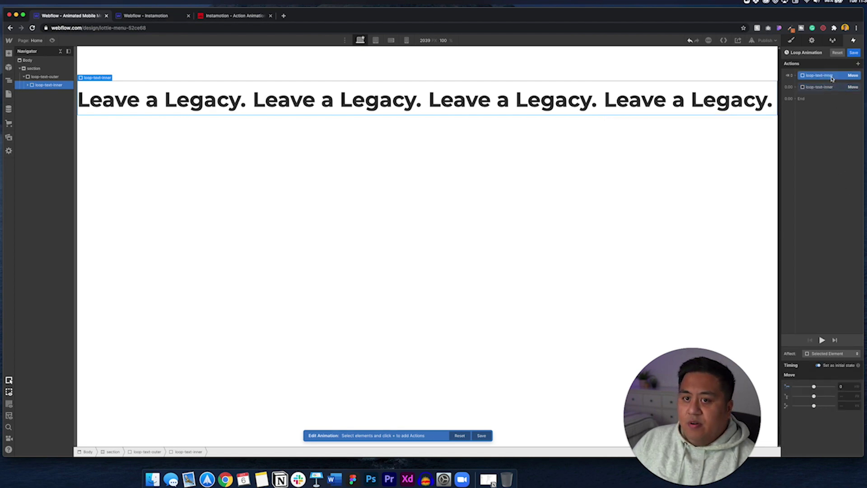
left_click(832, 86)
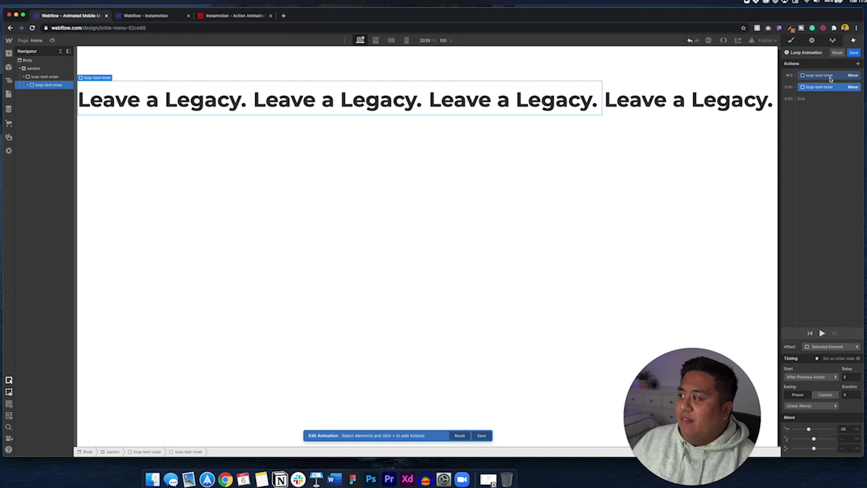
left_click(831, 76)
left_click(833, 88)
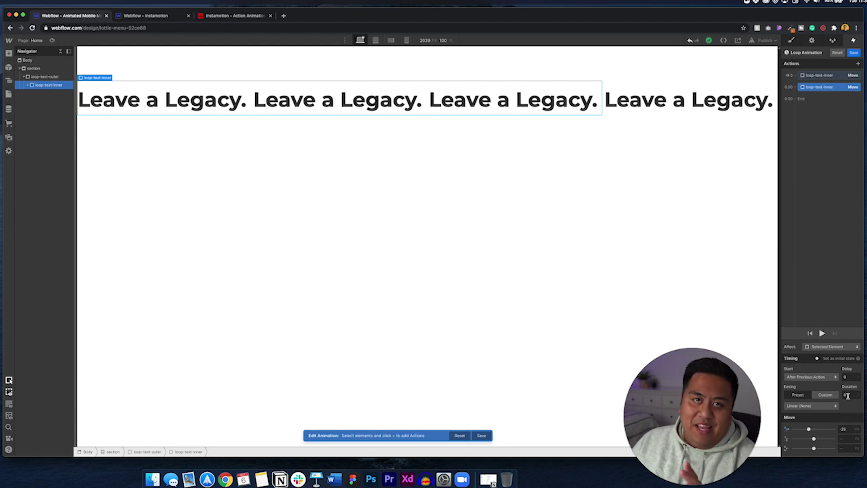
left_click(848, 396)
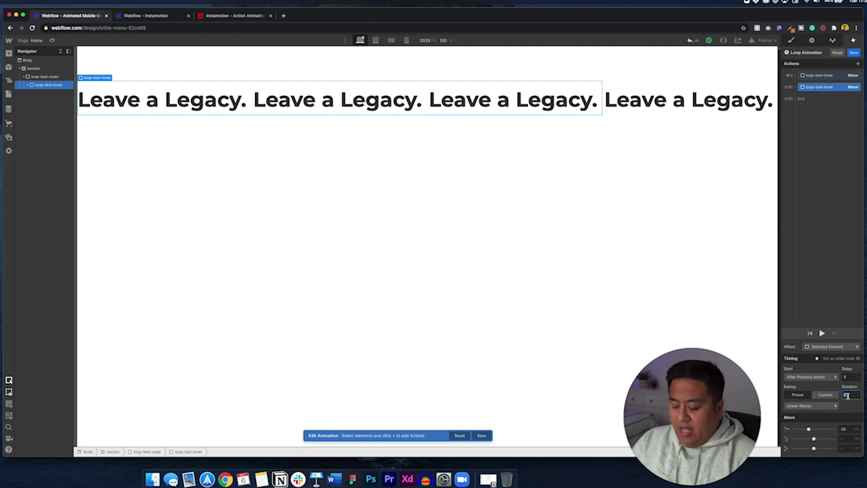
type("10")
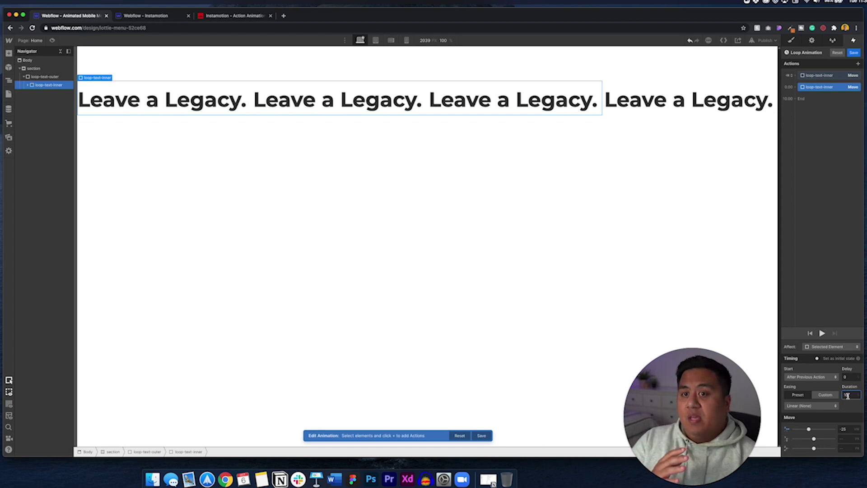
left_click(832, 76)
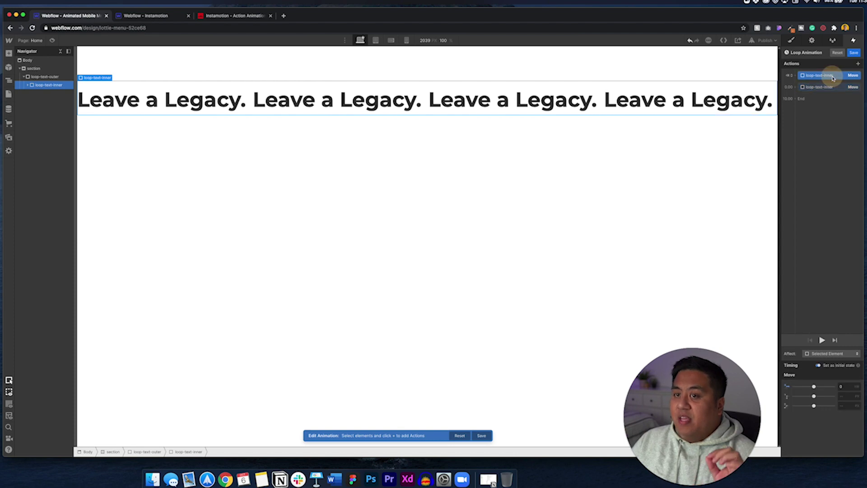
left_click(833, 87)
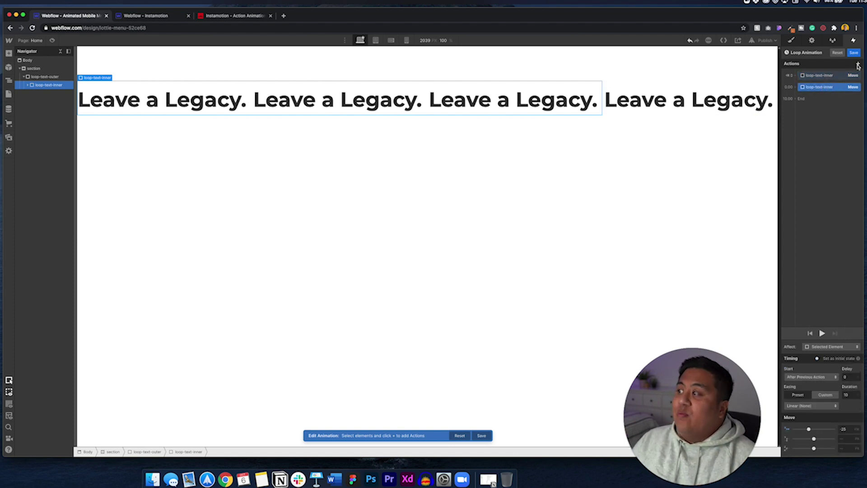
- Add a third Move action on loop-text-inner with X offset 0
left_click(858, 65)
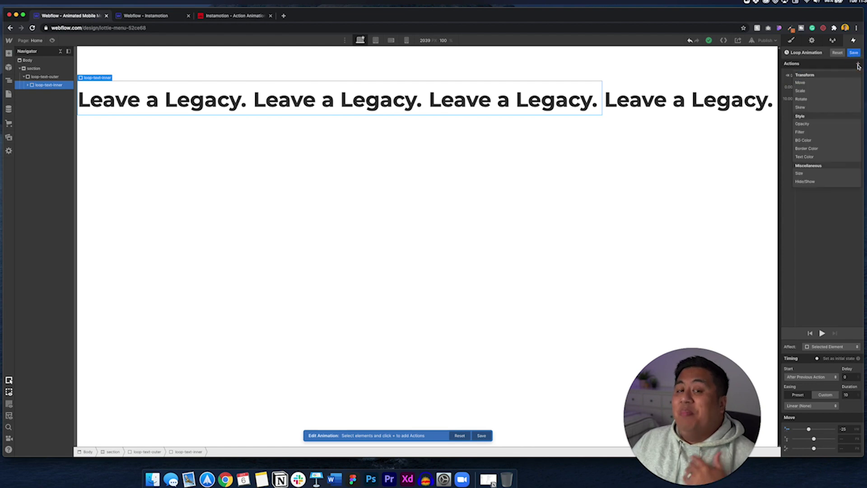
left_click(802, 83)
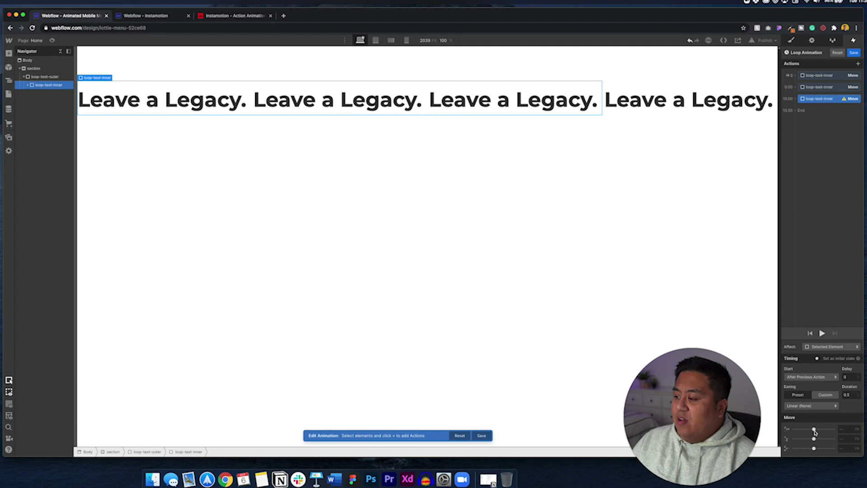
left_click(844, 429)
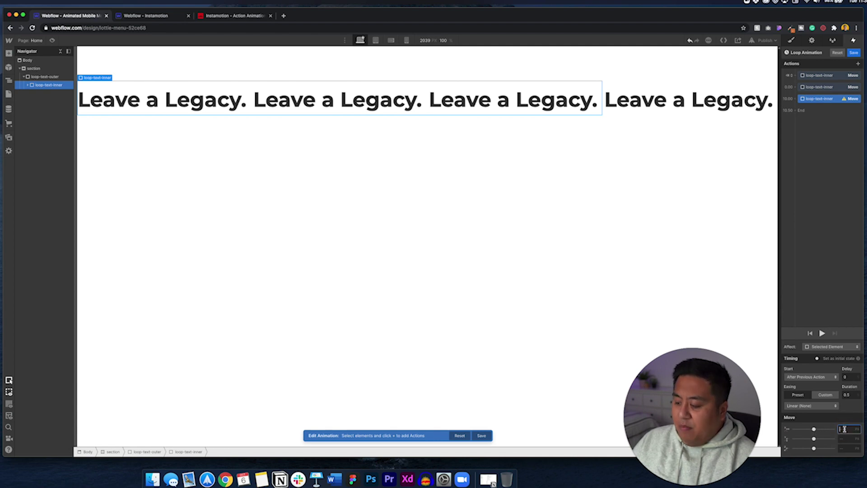
type("0")
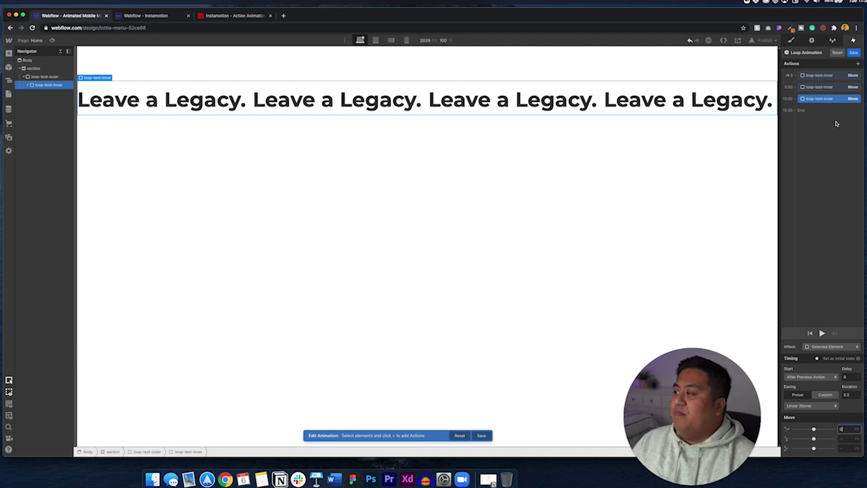
- Keep the third Move action last in the list and change its duration from 0.5 to 0
left_click(828, 77)
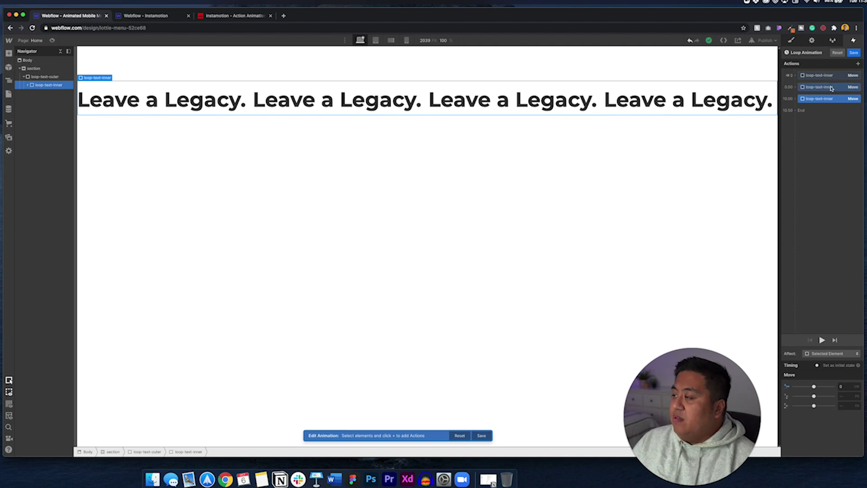
left_click(829, 87)
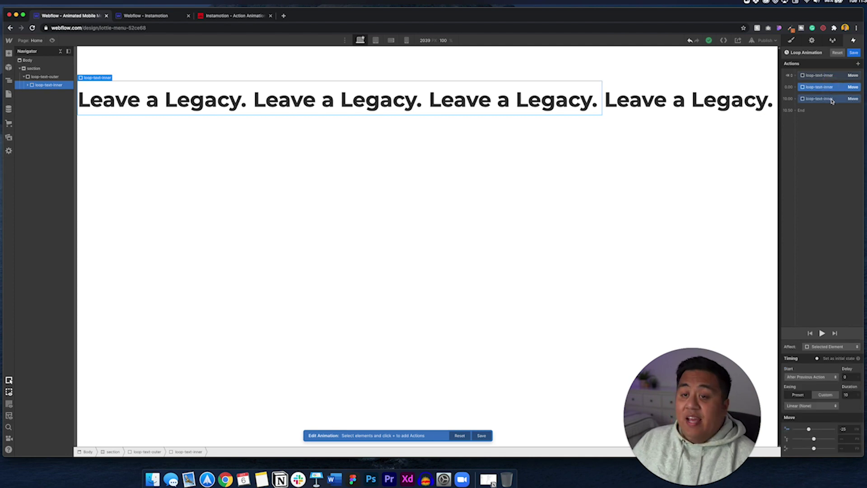
left_click(832, 99)
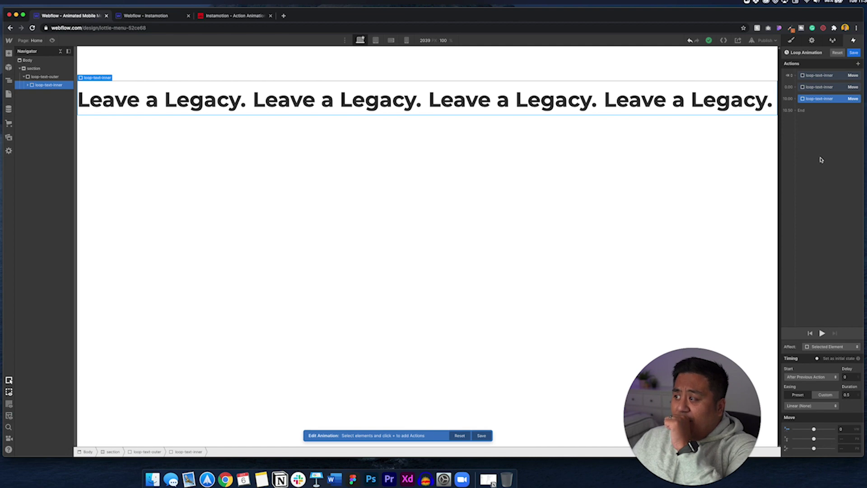
left_click_drag(836, 98, 836, 87)
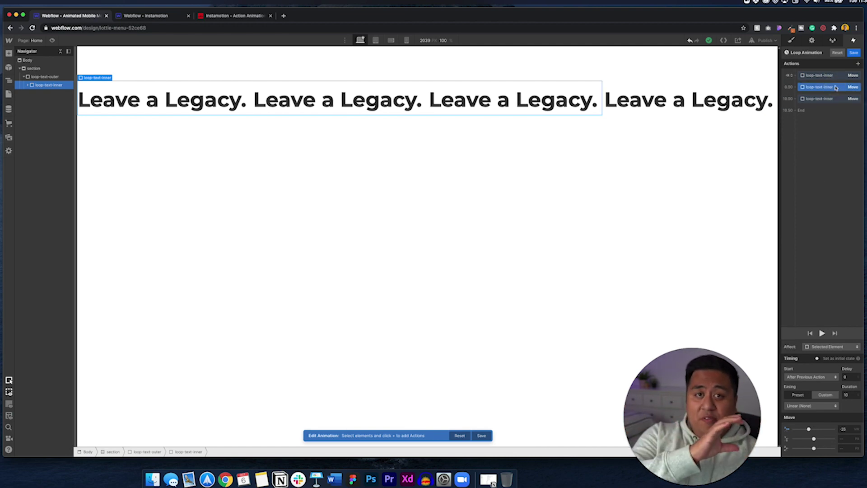
left_click(839, 98)
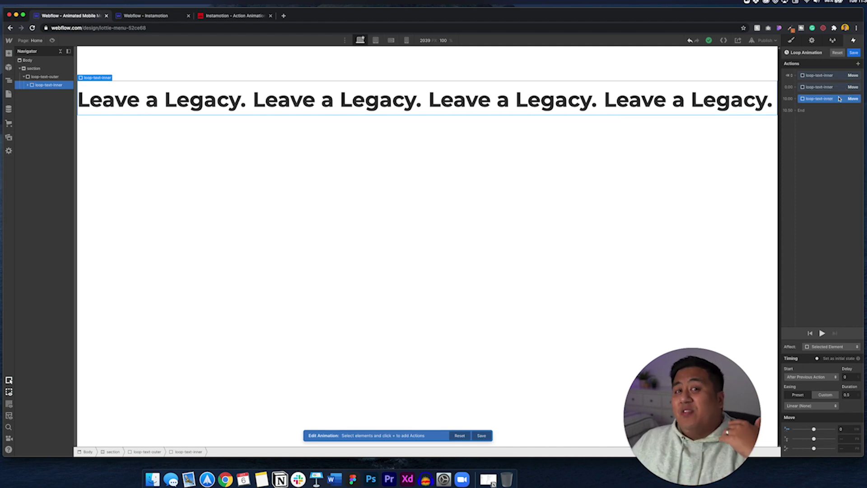
left_click(849, 393)
double_click(847, 395)
type("0")
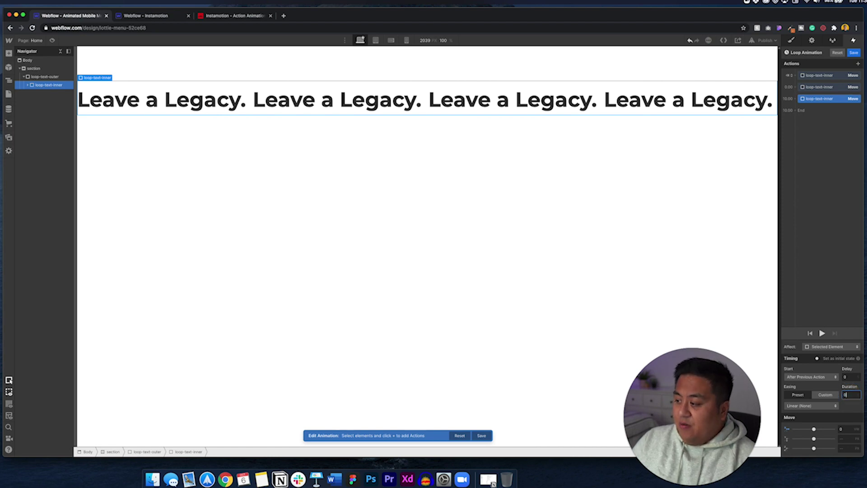
- Save the Loop Animation and return to the Page load Interactions panel
left_click(854, 53)
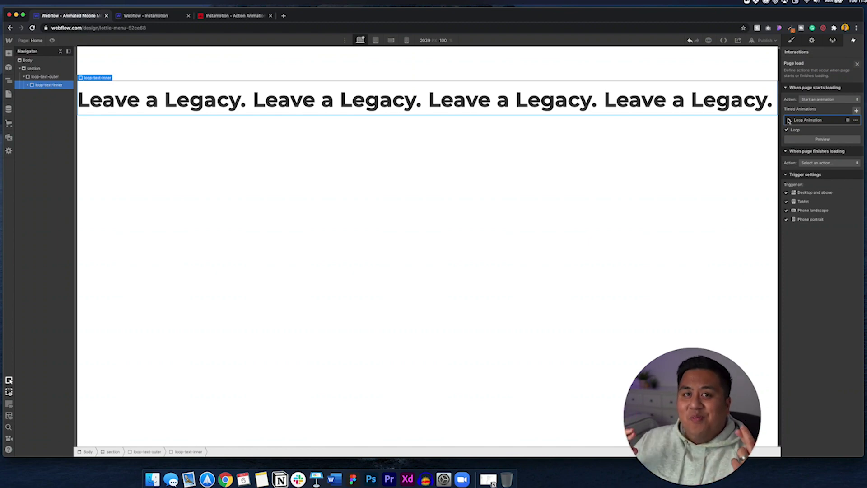
- Preview the page-load Loop Animation so the 'Leave a Legacy.' row scrolls left
left_click(810, 139)
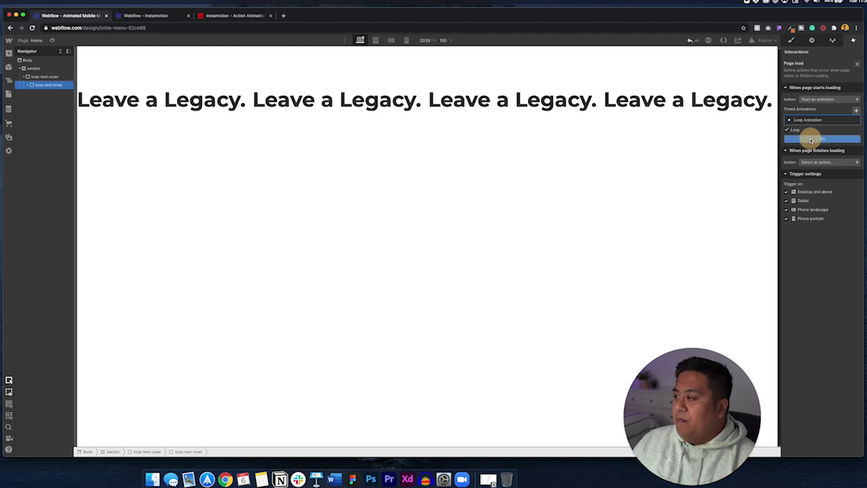